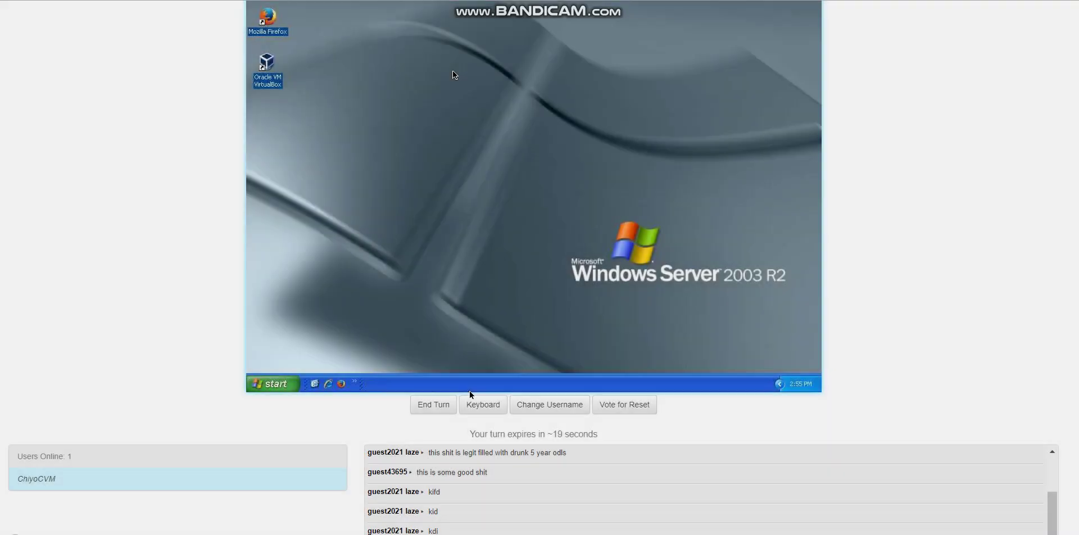
Lock the Windows Server 2003 taskbar from its context menu
{"action": "scroll", "coordinate": [805, 78], "scroll_direction": "up", "scroll_amount": 2}
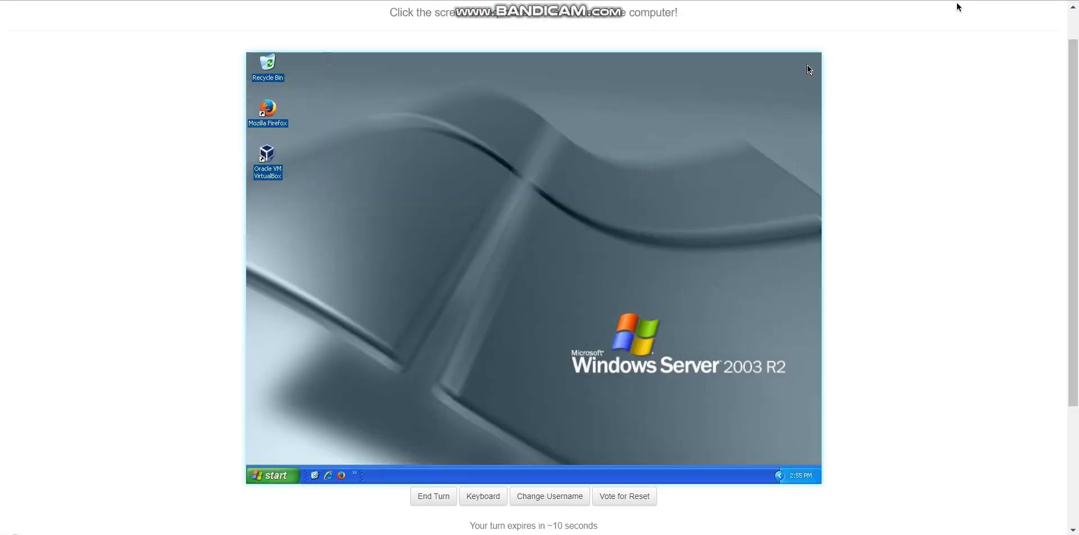
{"action": "right_click", "coordinate": [389, 479]}
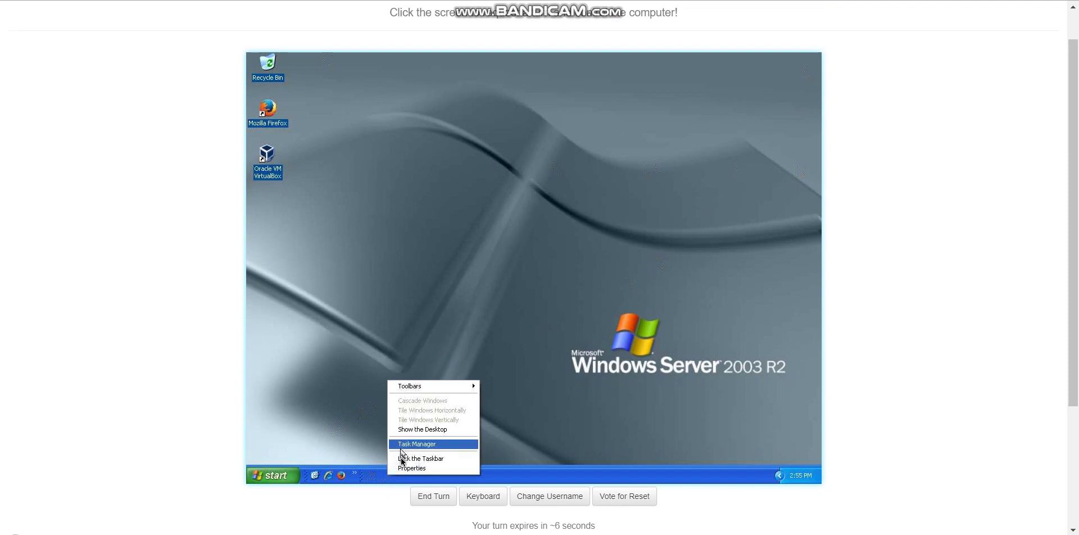
{"action": "left_click", "coordinate": [402, 460]}
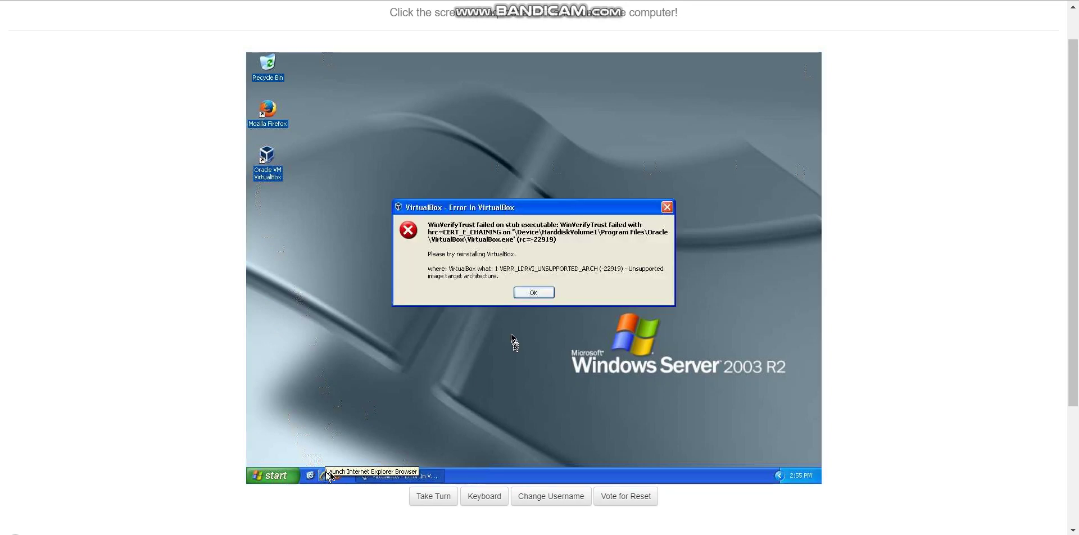
Take a control turn on the VM and dismiss the VirtualBox error message
{"action": "left_click", "coordinate": [535, 295]}
{"action": "left_click", "coordinate": [535, 294]}
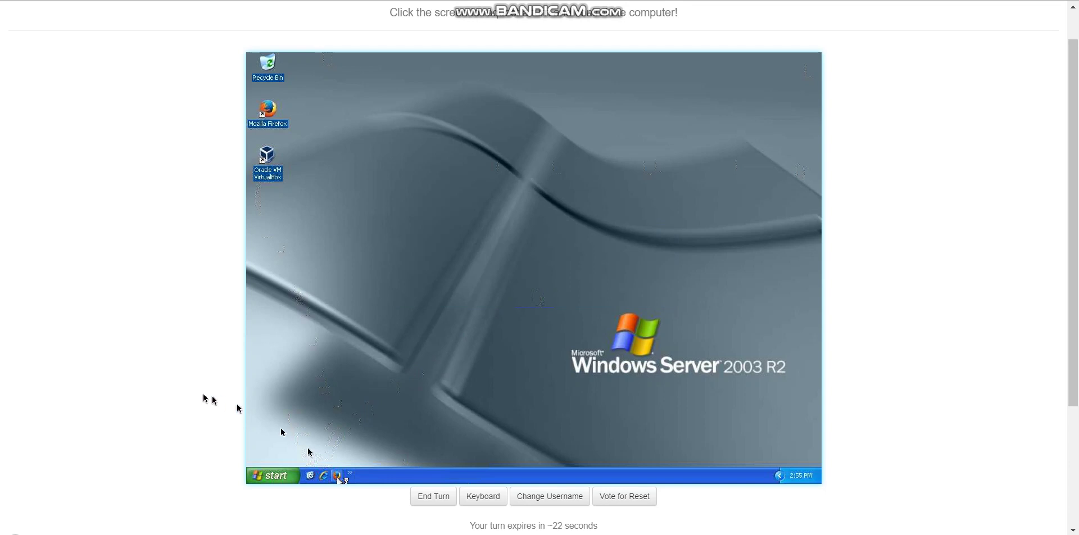
{"action": "scroll", "coordinate": [144, 394], "scroll_direction": "down", "scroll_amount": 3}
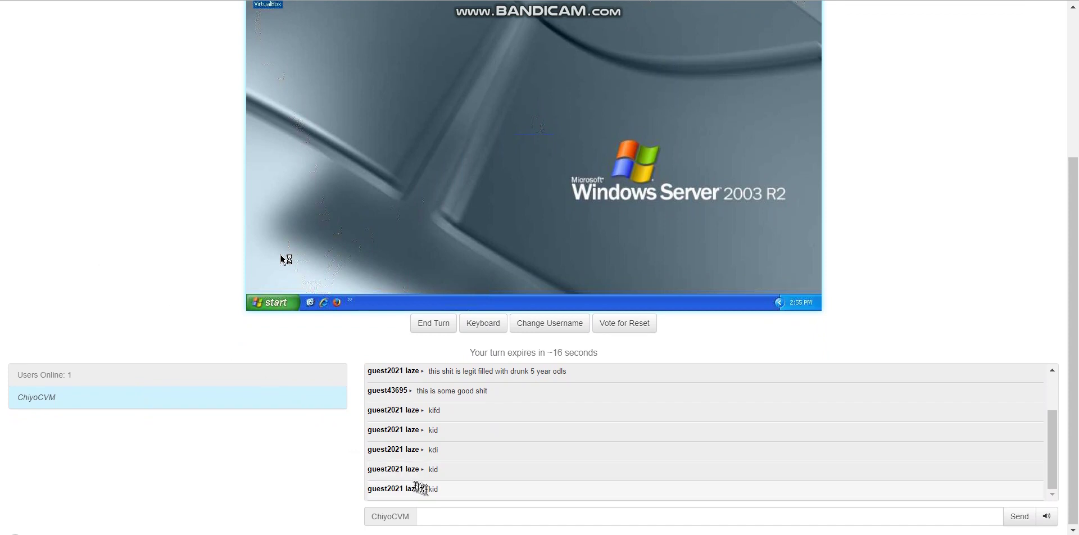
Post the chat message 'giuys im gonna going be play swords and sandal'
{"action": "left_click", "coordinate": [443, 517]}
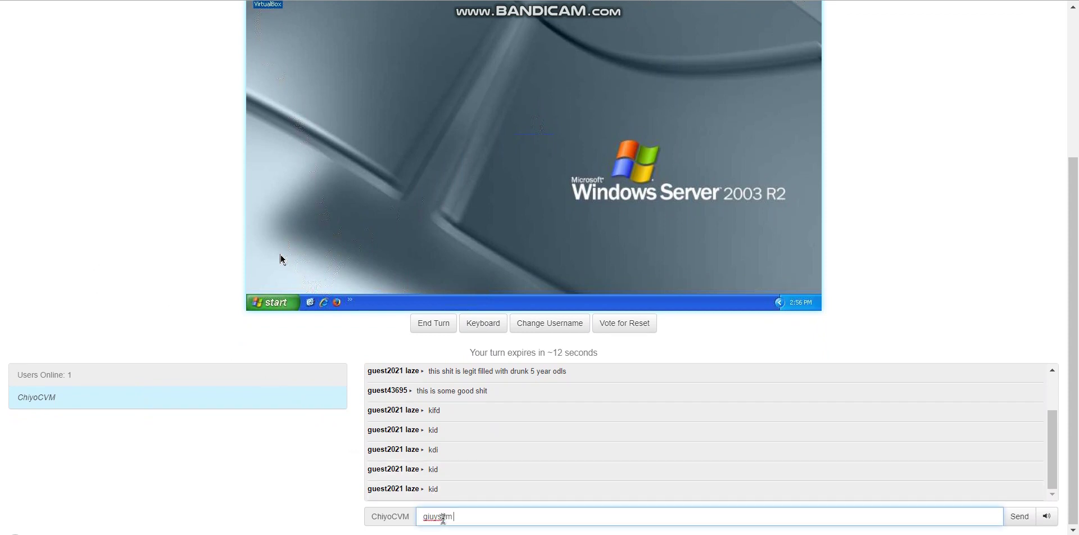
{"action": "type", "text": "giuys im gonna going be play "}
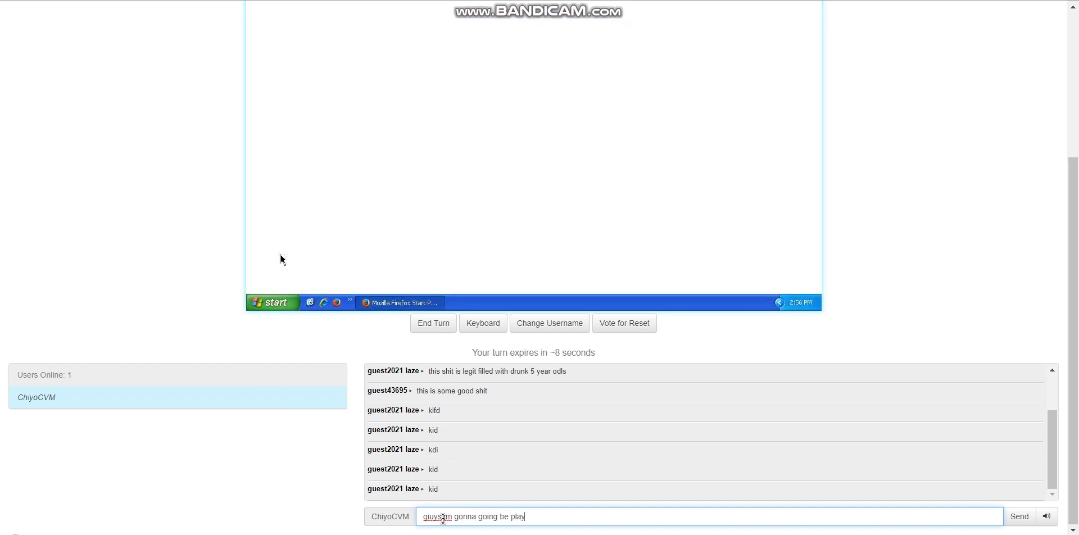
{"action": "type", "text": "swords and "}
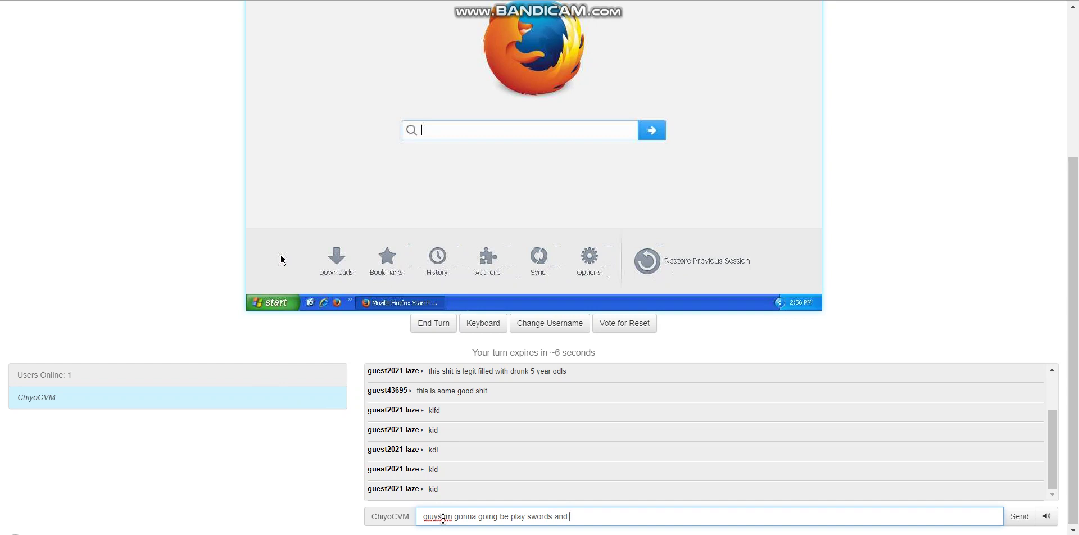
{"action": "type", "text": "sandal"}
{"action": "key", "text": "Return"}
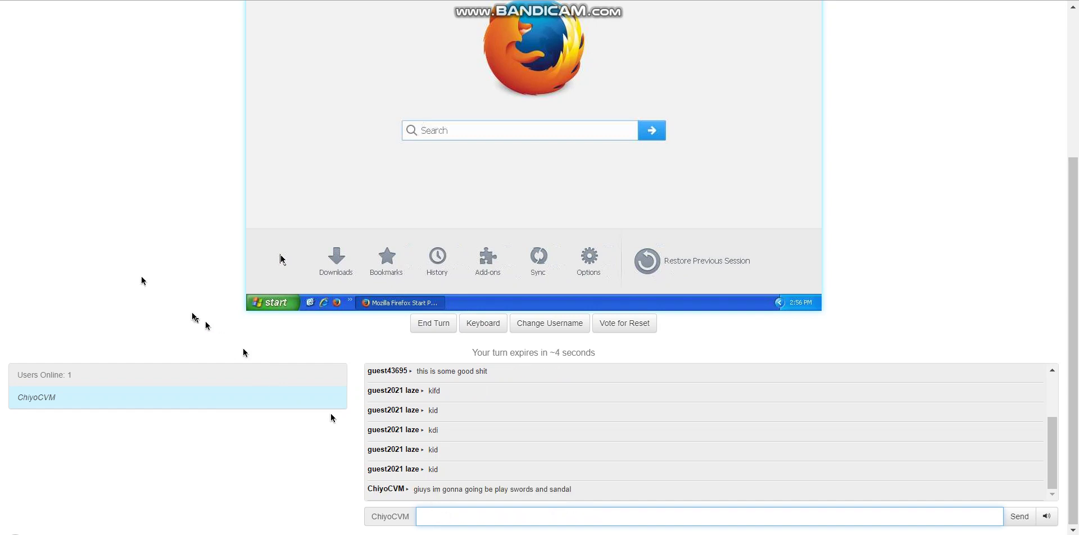
{"action": "scroll", "coordinate": [123, 265], "scroll_direction": "up", "scroll_amount": 4}
{"action": "scroll", "coordinate": [124, 267], "scroll_direction": "down", "scroll_amount": 1}
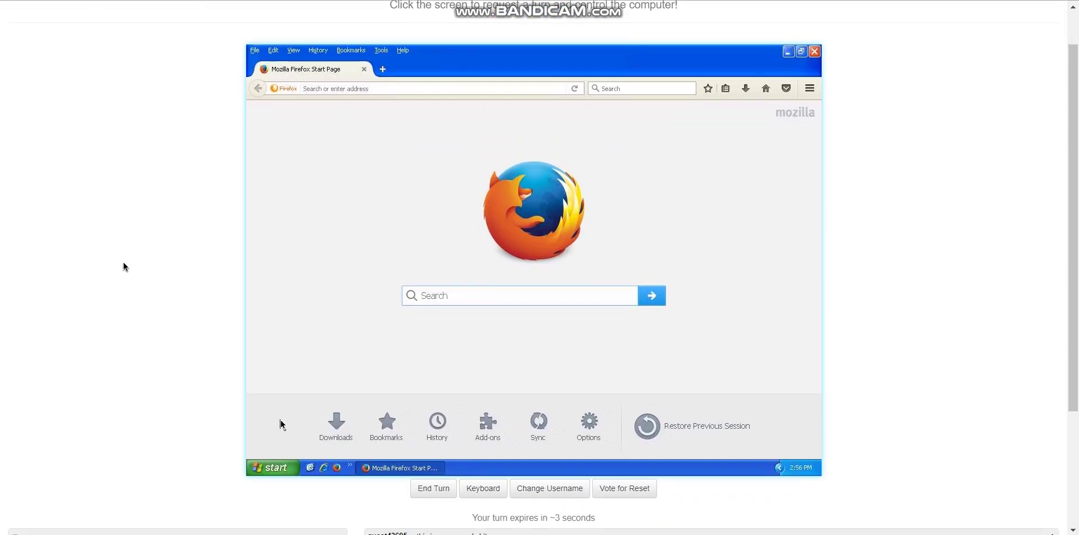
Search Google for 'windows 8.1 iso' and open Microsoft's Windows 8.1 download result
{"action": "left_click", "coordinate": [332, 89]}
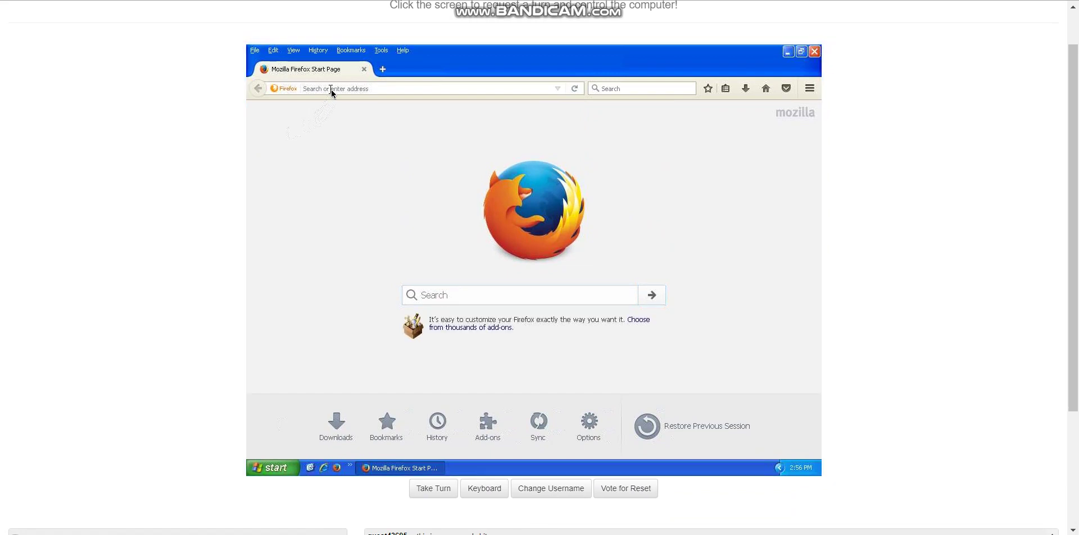
{"action": "left_click", "coordinate": [332, 90]}
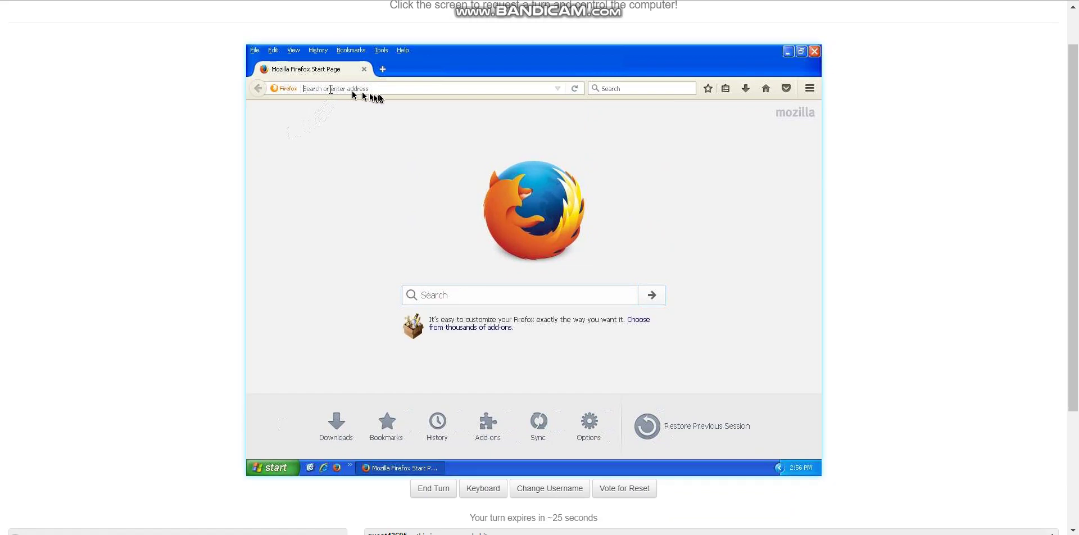
{"action": "type", "text": "windows 8.1 iso"}
{"action": "key", "text": "Return"}
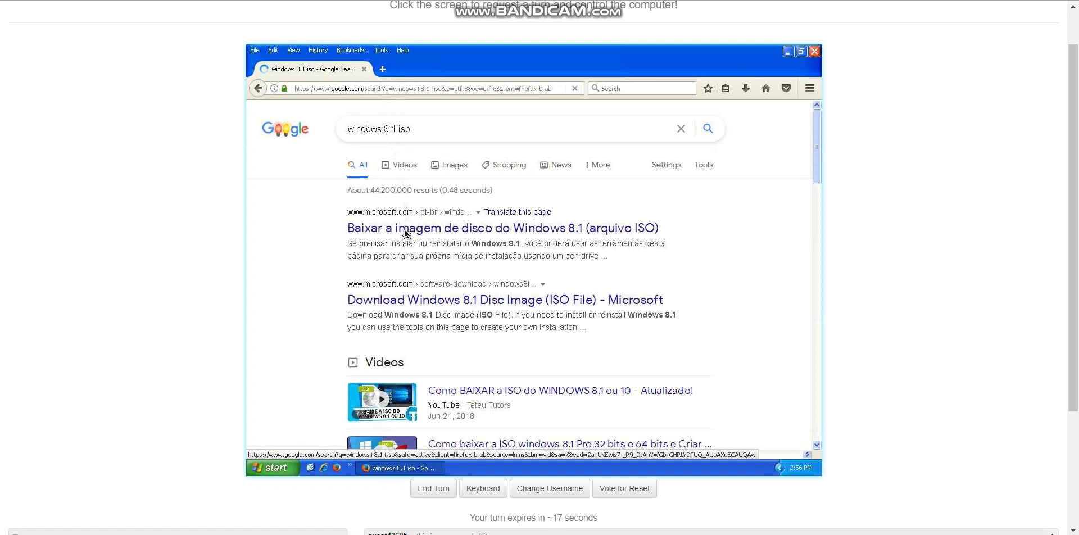
{"action": "left_click", "coordinate": [405, 230]}
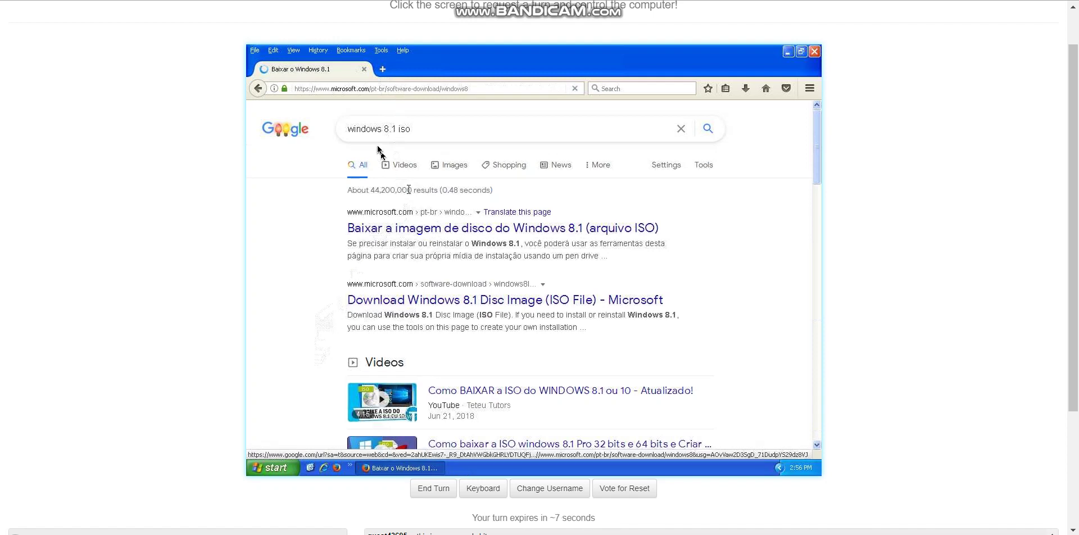
{"action": "left_click", "coordinate": [380, 70]}
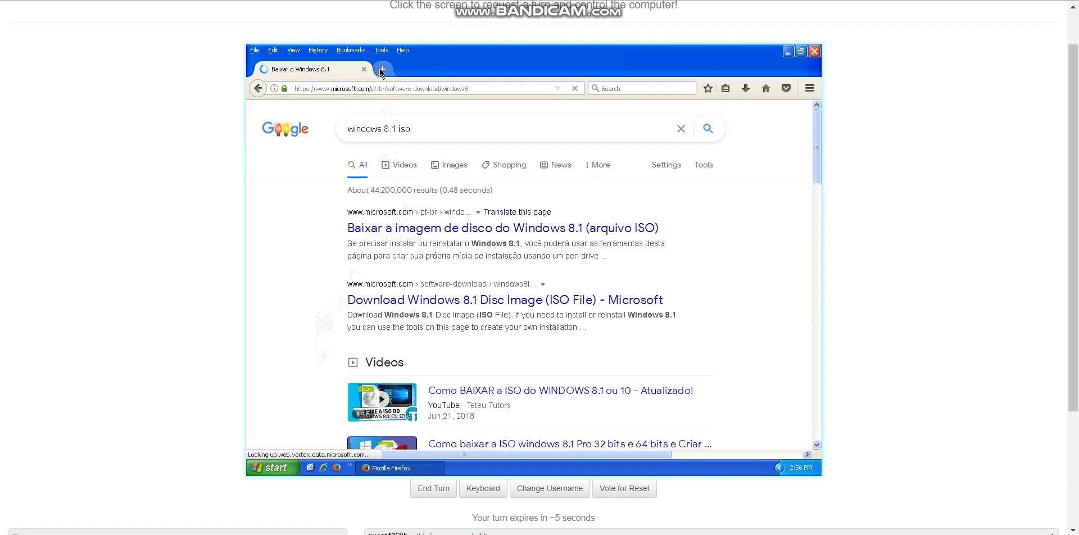
Search 'swords and sandas', open Swords and Sandals 2, then return to the Windows 8.1 tab
{"action": "type", "text": "sw"}
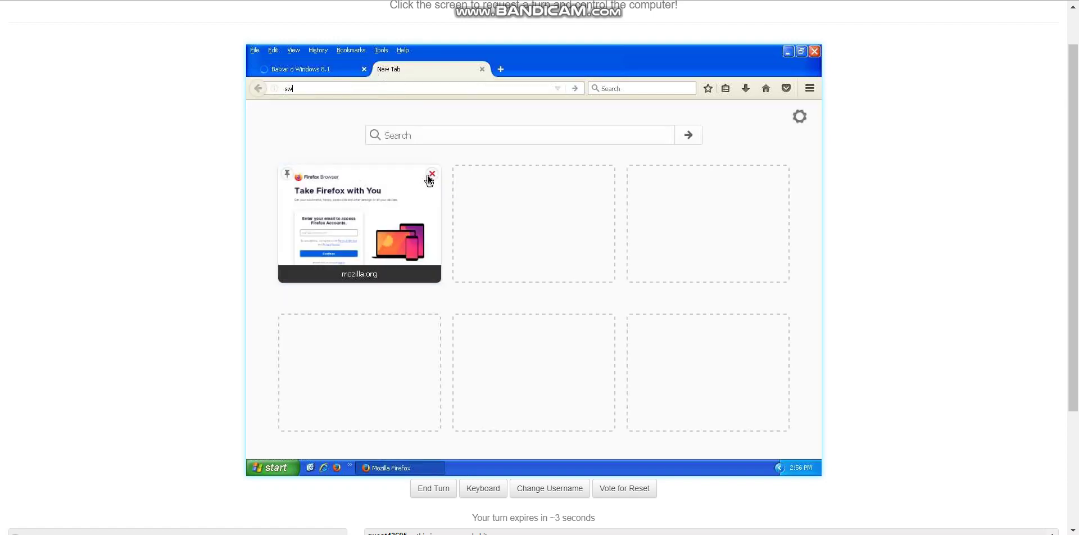
{"action": "type", "text": "ords and sandas"}
{"action": "left_click", "coordinate": [337, 98]}
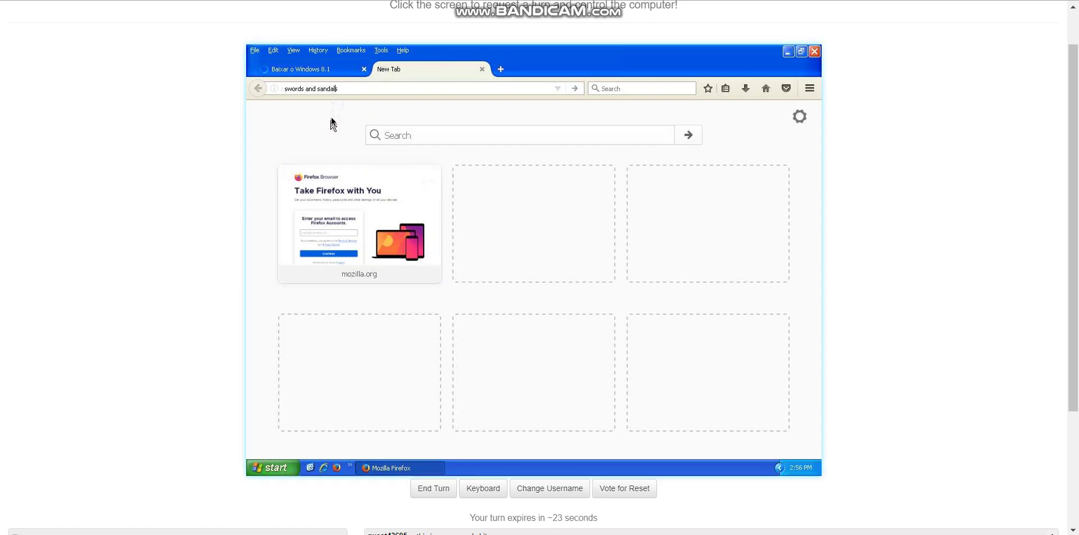
{"action": "key", "text": "Return"}
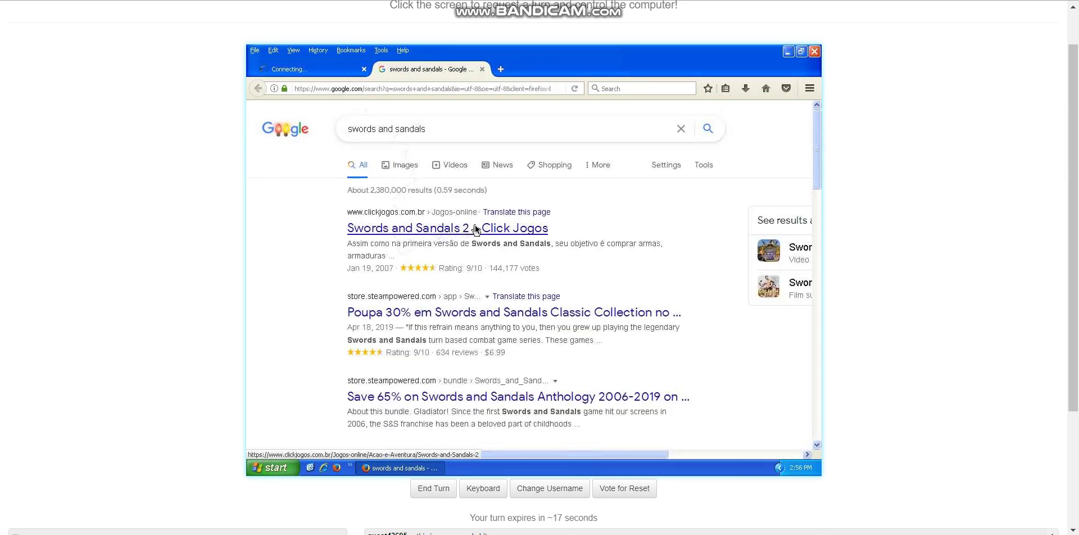
{"action": "left_click", "coordinate": [377, 229]}
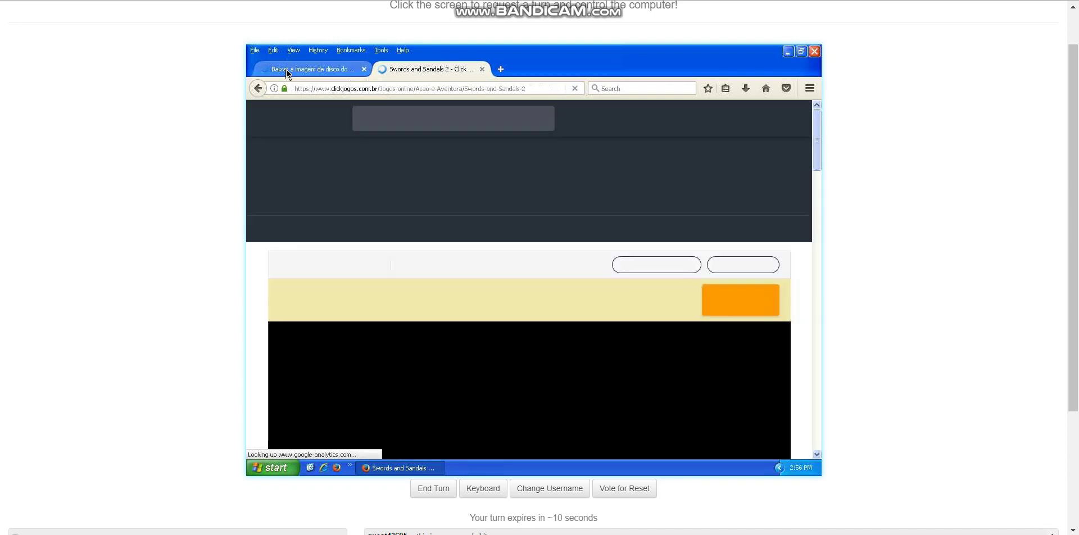
{"action": "left_click", "coordinate": [285, 69]}
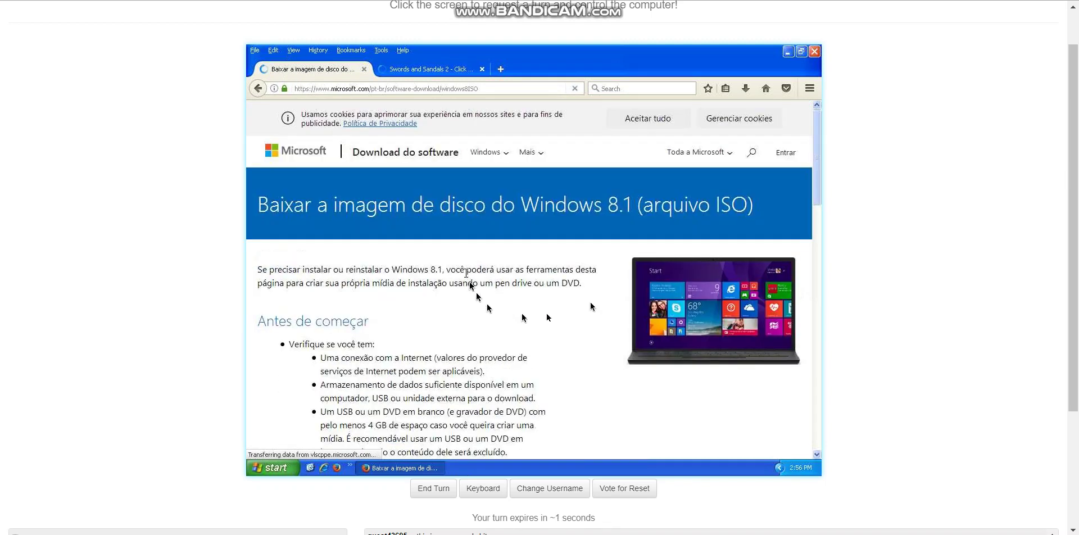
Select the plain Windows 8.1 edition on Microsoft's download page and confirm it
{"action": "left_click", "coordinate": [813, 291]}
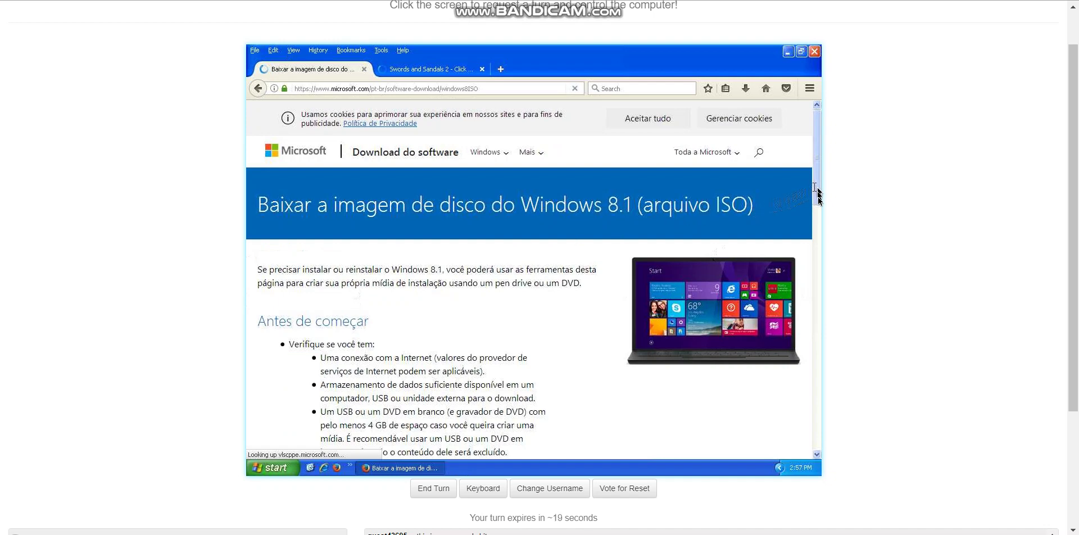
{"action": "left_click", "coordinate": [818, 295]}
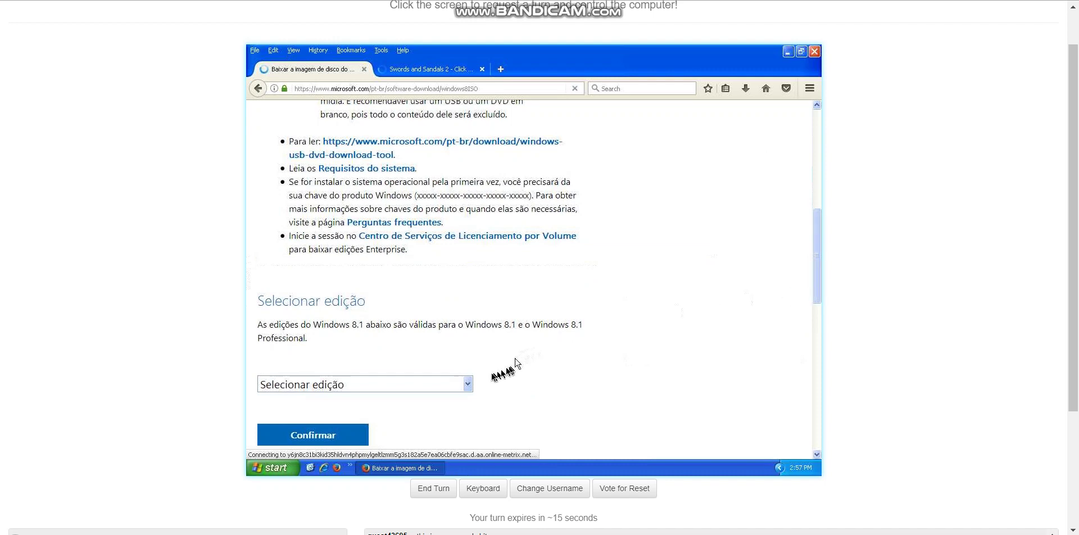
{"action": "left_click", "coordinate": [468, 384]}
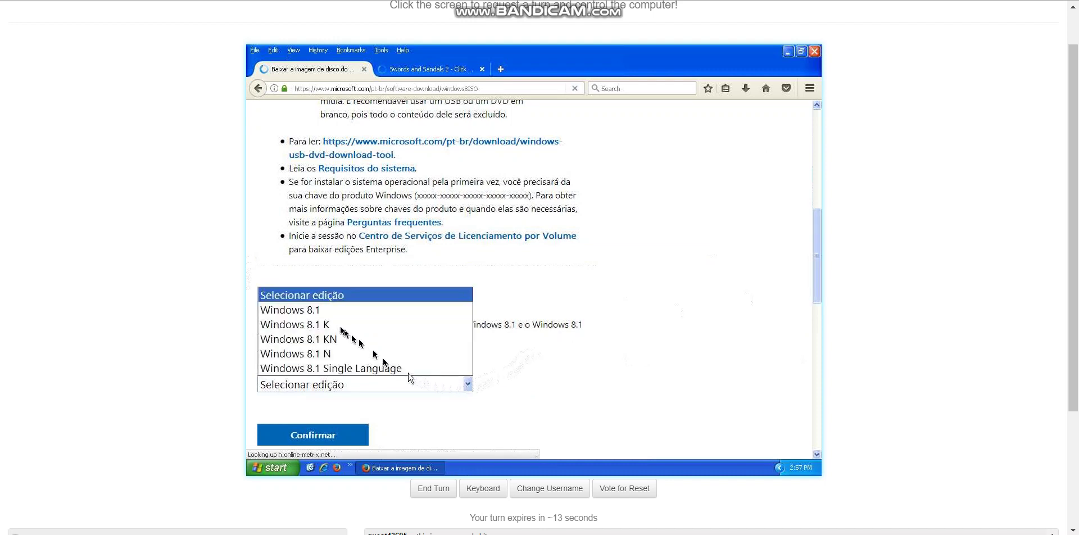
{"action": "left_click", "coordinate": [321, 319]}
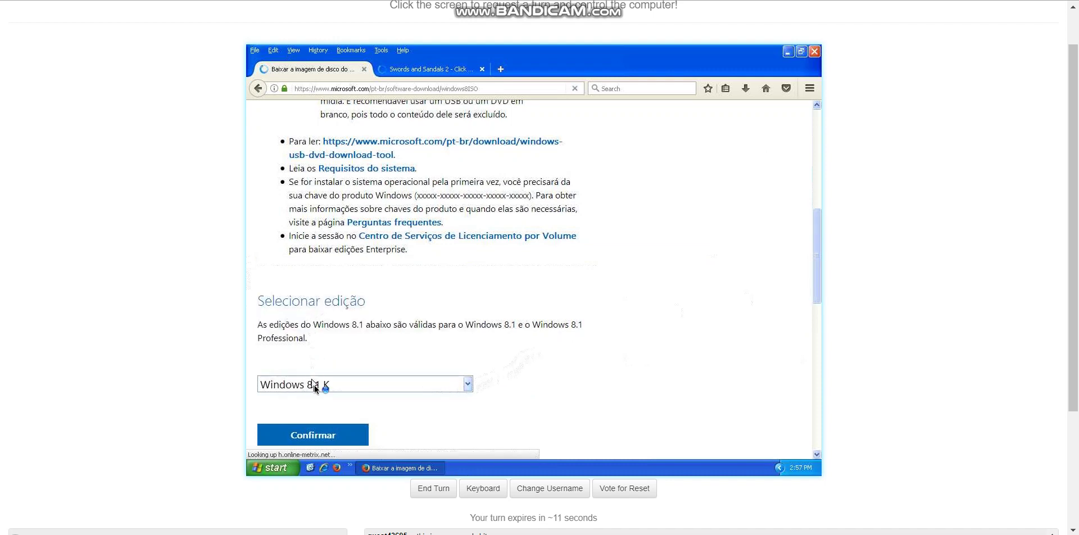
{"action": "left_click", "coordinate": [318, 385]}
{"action": "left_click", "coordinate": [303, 310]}
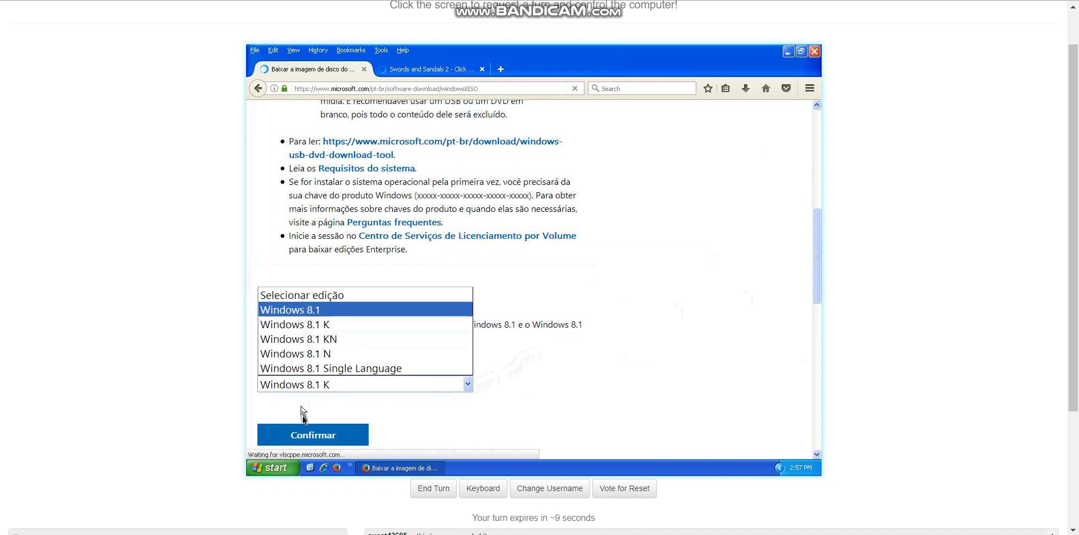
{"action": "left_click", "coordinate": [304, 435]}
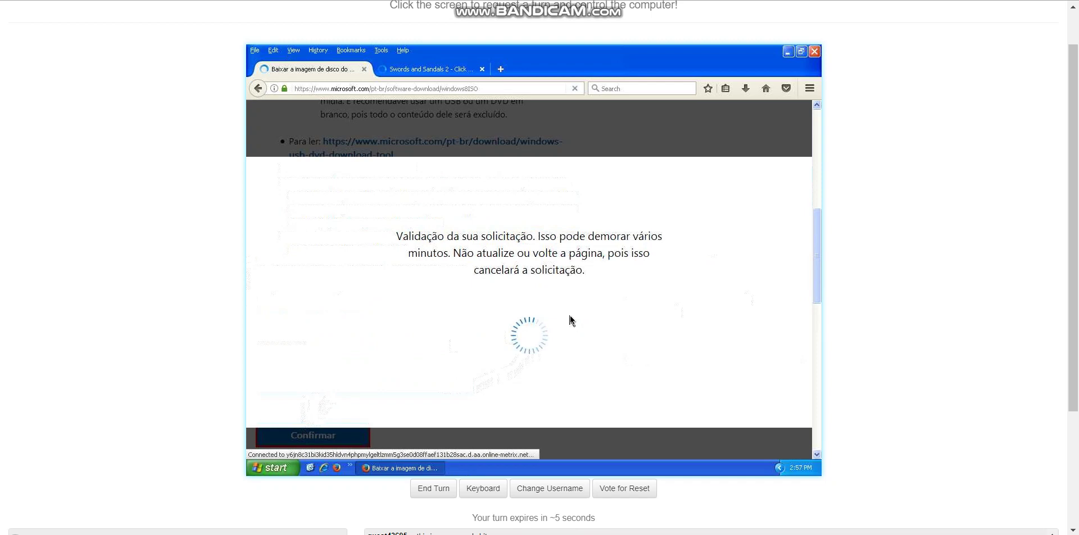
{"action": "scroll", "coordinate": [572, 321], "scroll_direction": "down", "scroll_amount": 8}
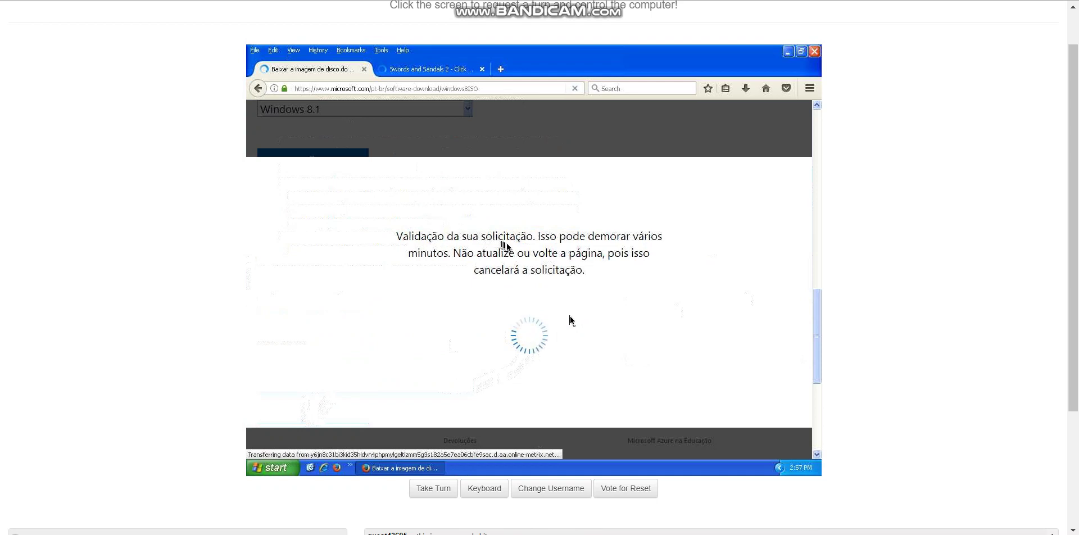
{"action": "left_click", "coordinate": [570, 318]}
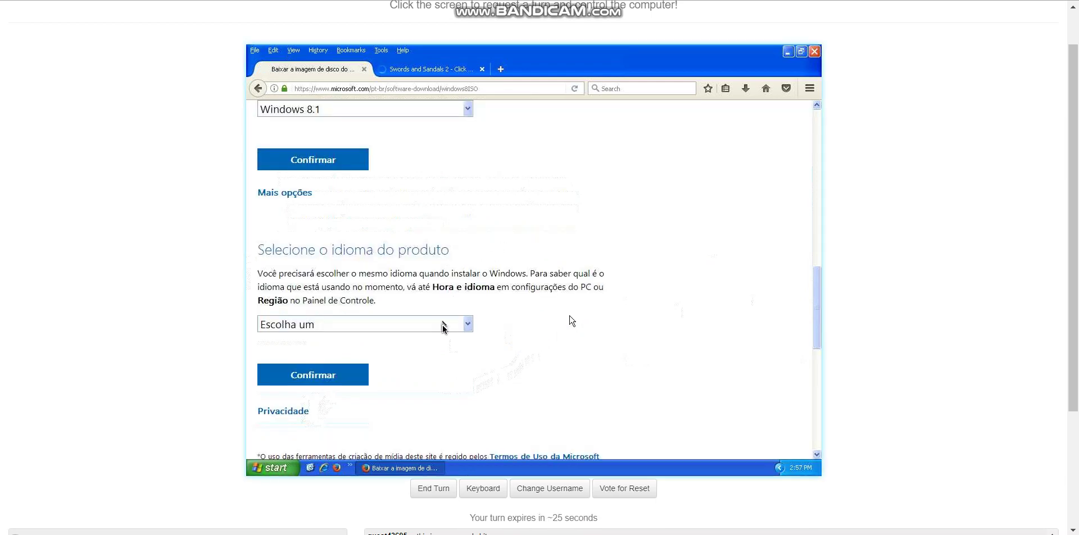
Choose Turco as the product language and confirm, then retake the VM turn
{"action": "left_click", "coordinate": [443, 325]}
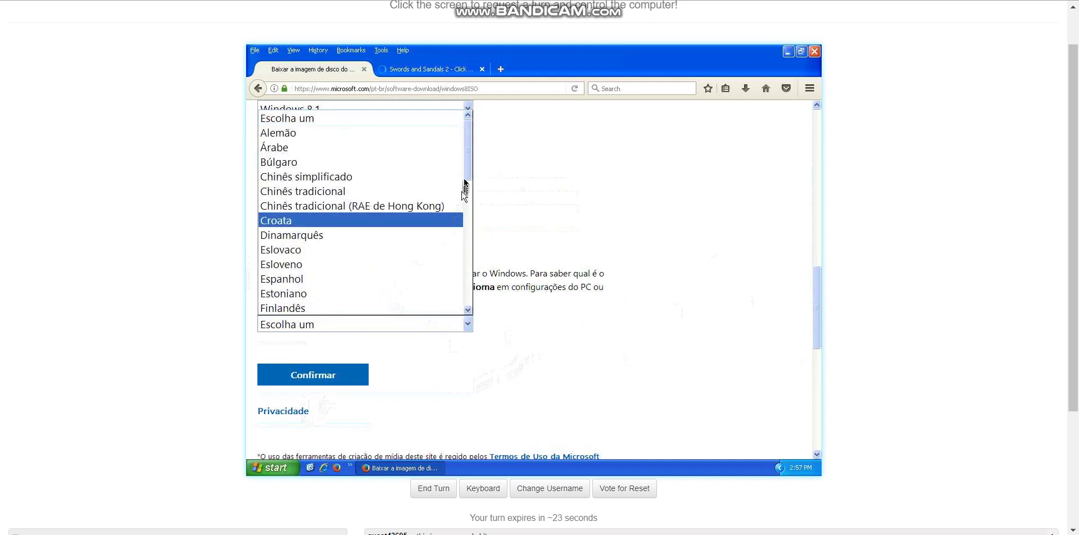
{"action": "left_click_drag", "start_coordinate": [470, 176], "coordinate": [405, 299]}
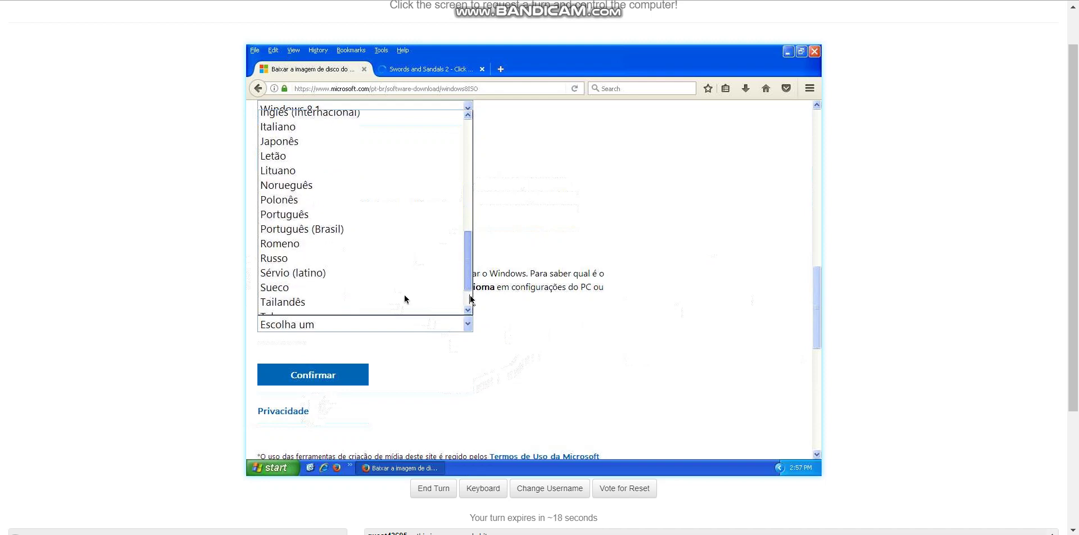
{"action": "left_click", "coordinate": [284, 290]}
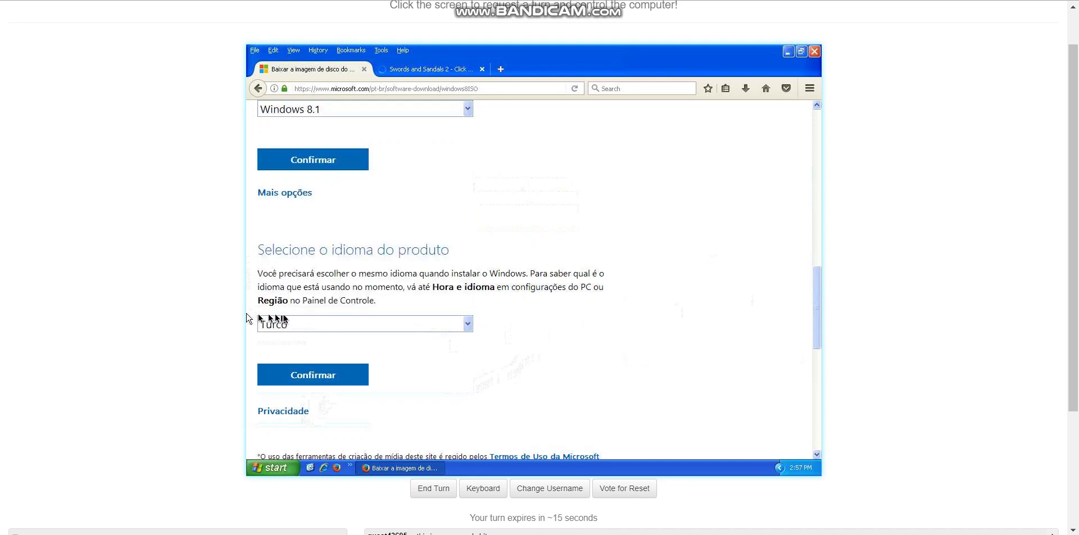
{"action": "left_click", "coordinate": [270, 324]}
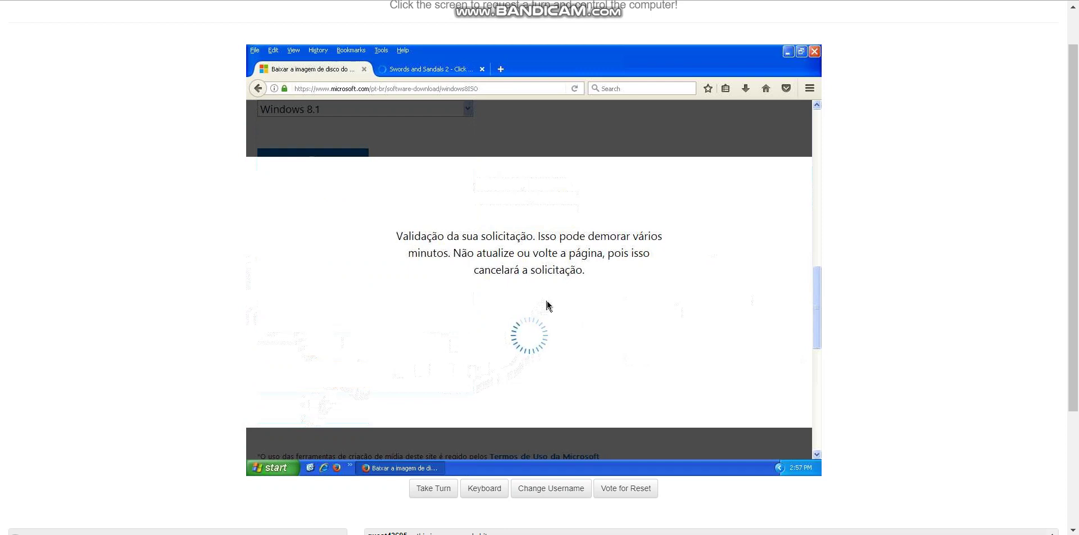
{"action": "left_click", "coordinate": [548, 305]}
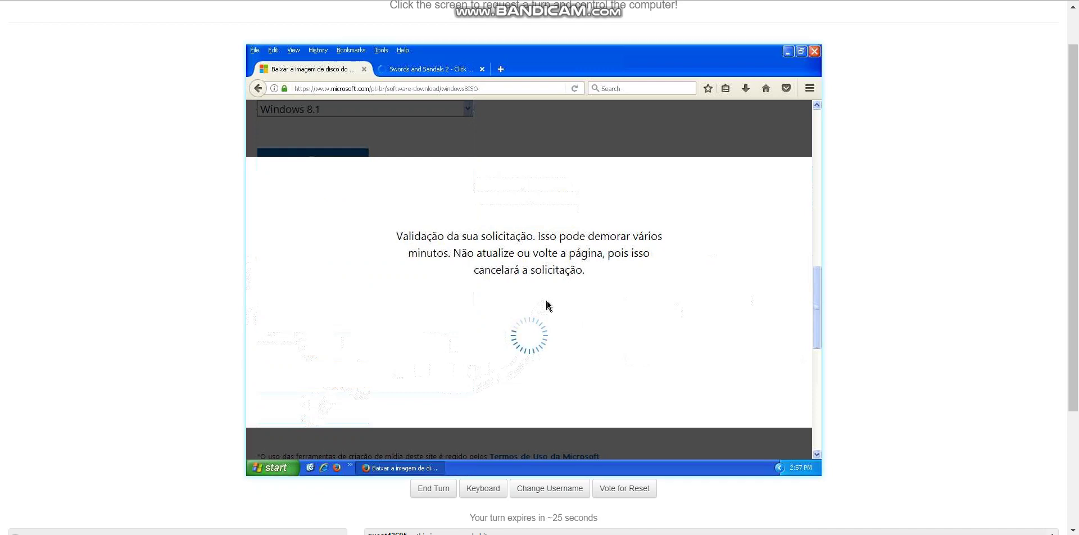
{"action": "scroll", "coordinate": [60, 368], "scroll_direction": "down", "scroll_amount": 3}
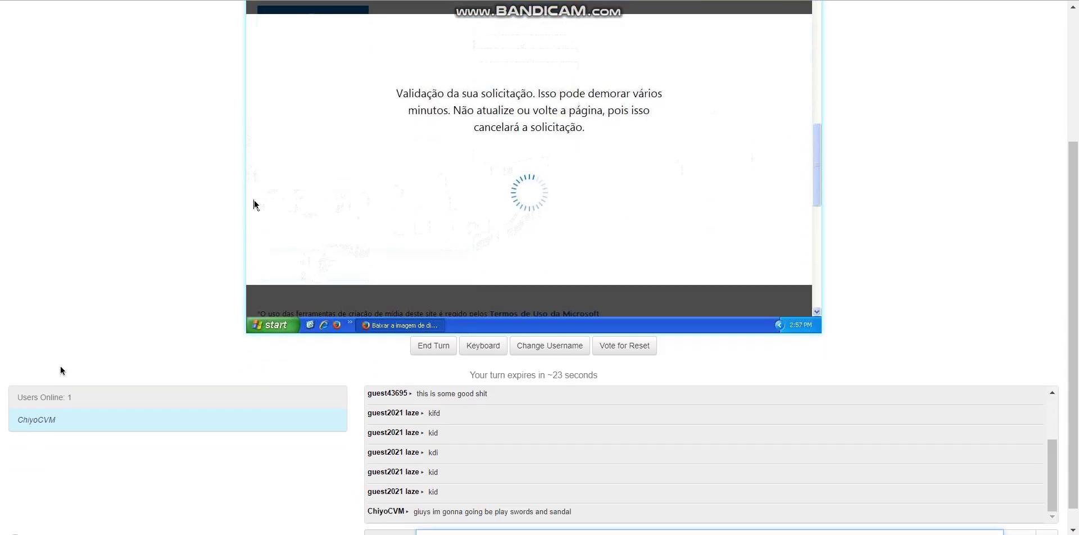
{"action": "scroll", "coordinate": [60, 368], "scroll_direction": "up", "scroll_amount": 3}
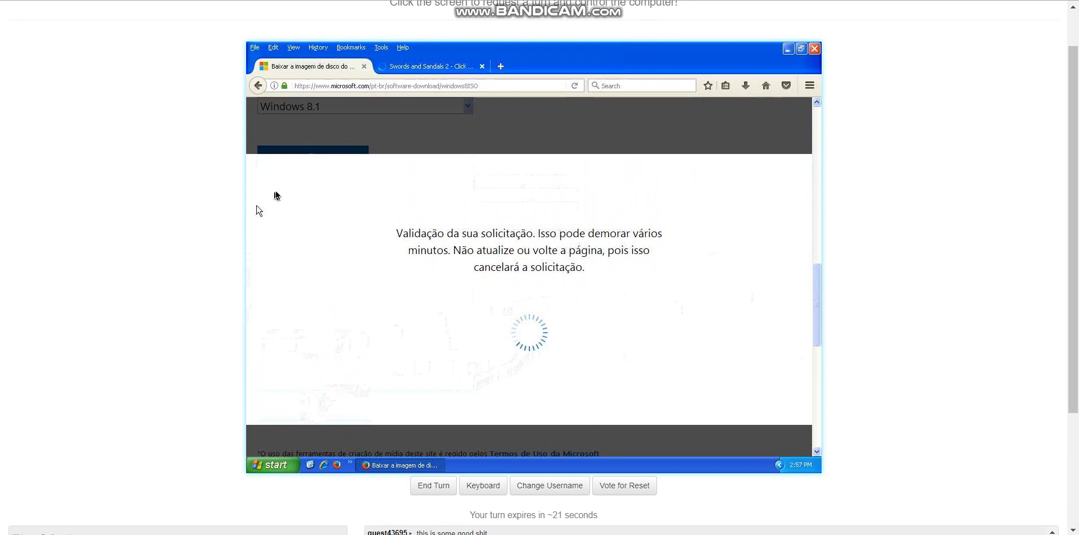
Start Swords and Sandals 2 with JOGAR AGORA and close the popup tab
{"action": "left_click", "coordinate": [408, 68]}
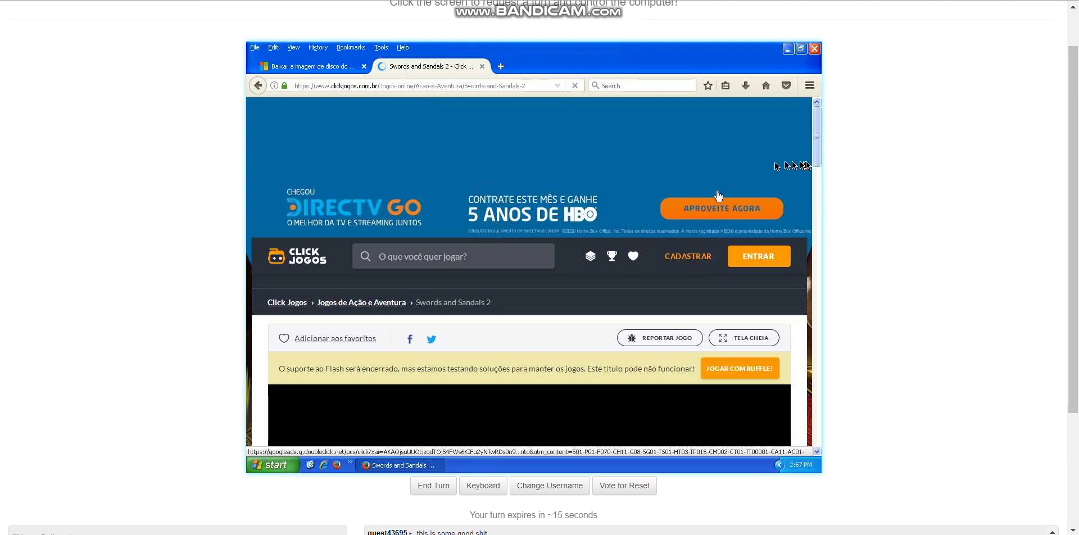
{"action": "scroll", "coordinate": [816, 135], "scroll_direction": "down", "scroll_amount": 3}
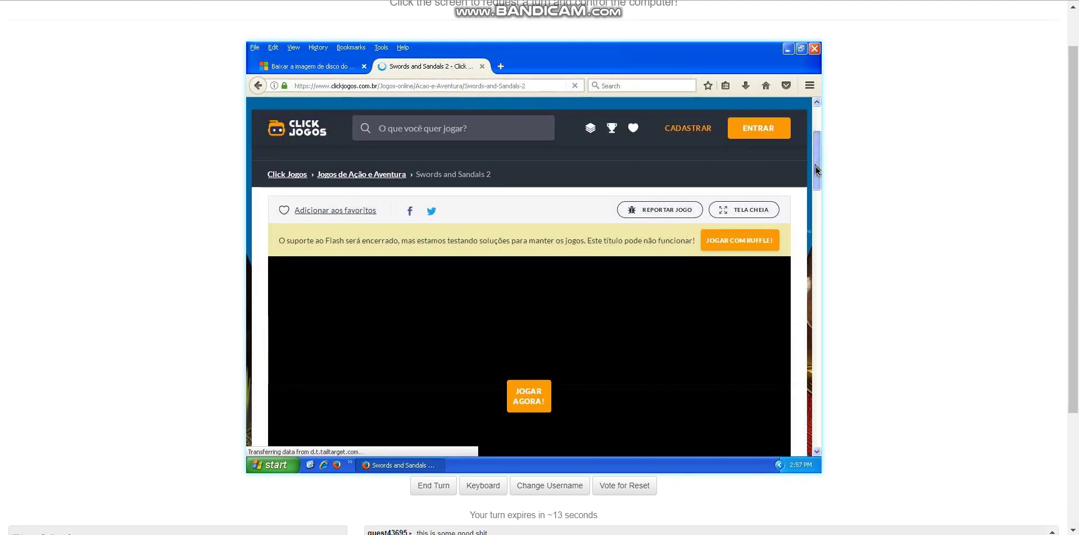
{"action": "scroll", "coordinate": [559, 385], "scroll_direction": "down", "scroll_amount": 3}
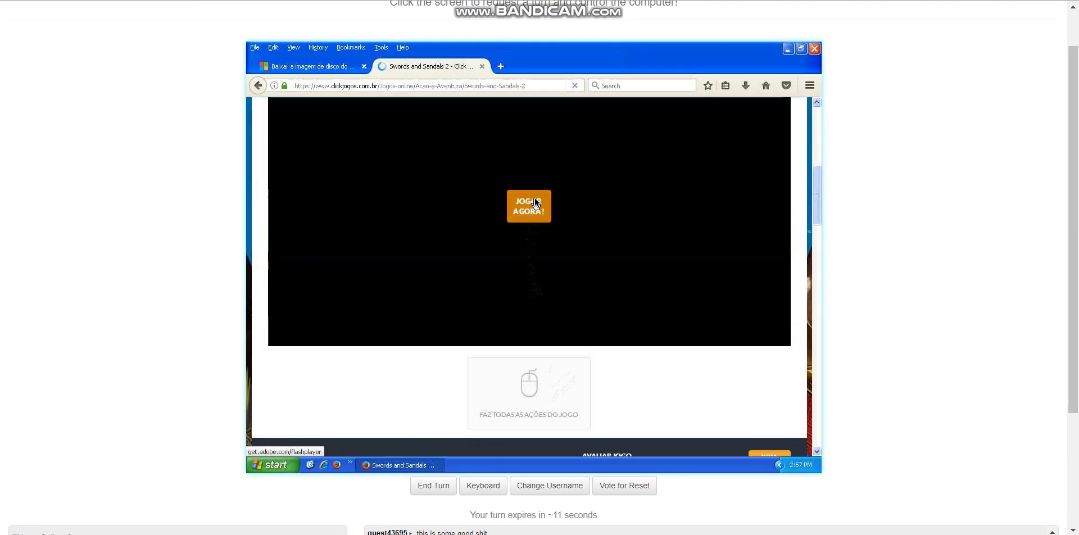
{"action": "left_click", "coordinate": [533, 203]}
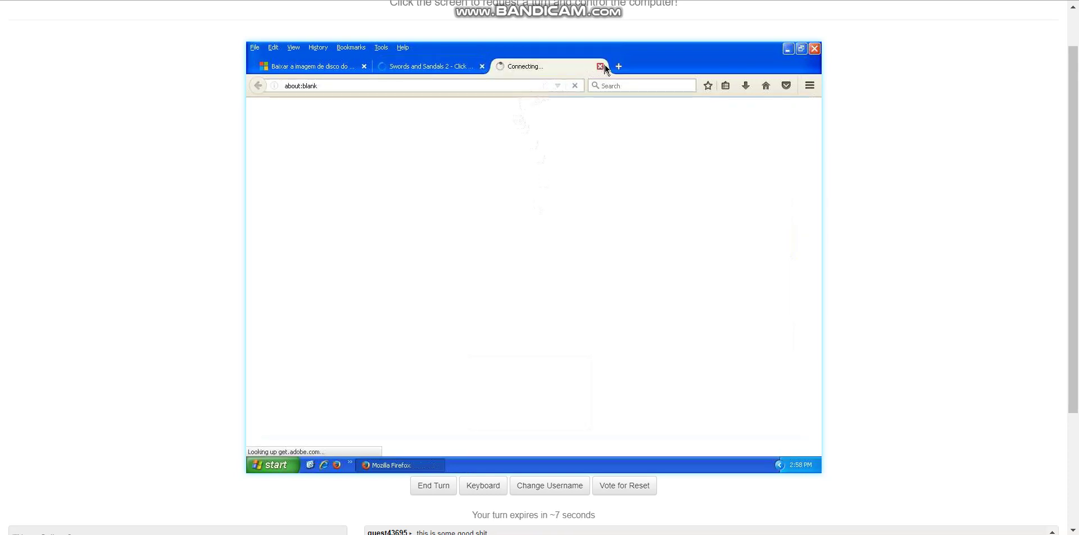
{"action": "left_click", "coordinate": [600, 66]}
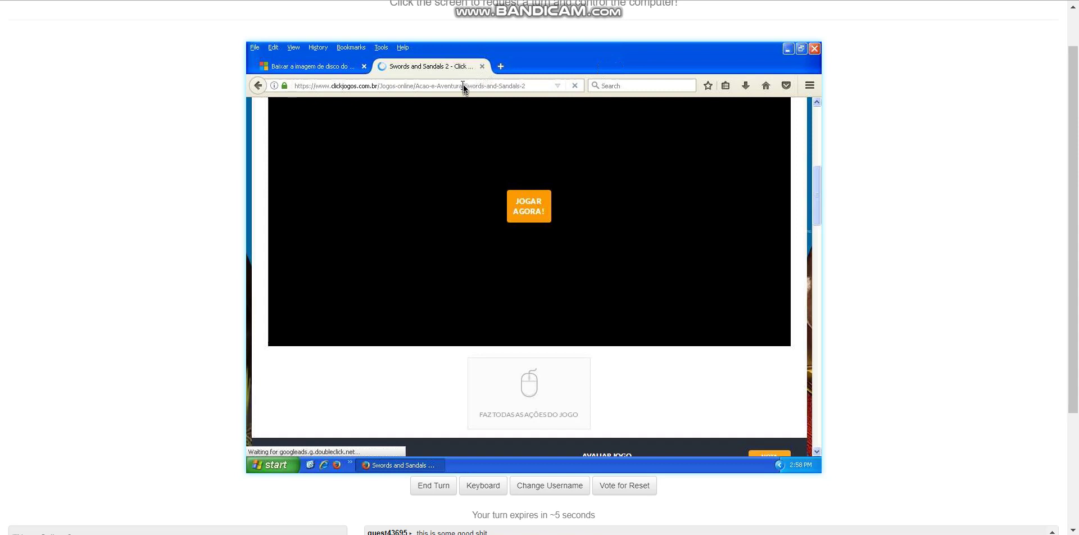
Load play.newcp.net in that tab, then return to the Microsoft download tab
{"action": "left_click", "coordinate": [463, 85]}
{"action": "type", "text": "play"}
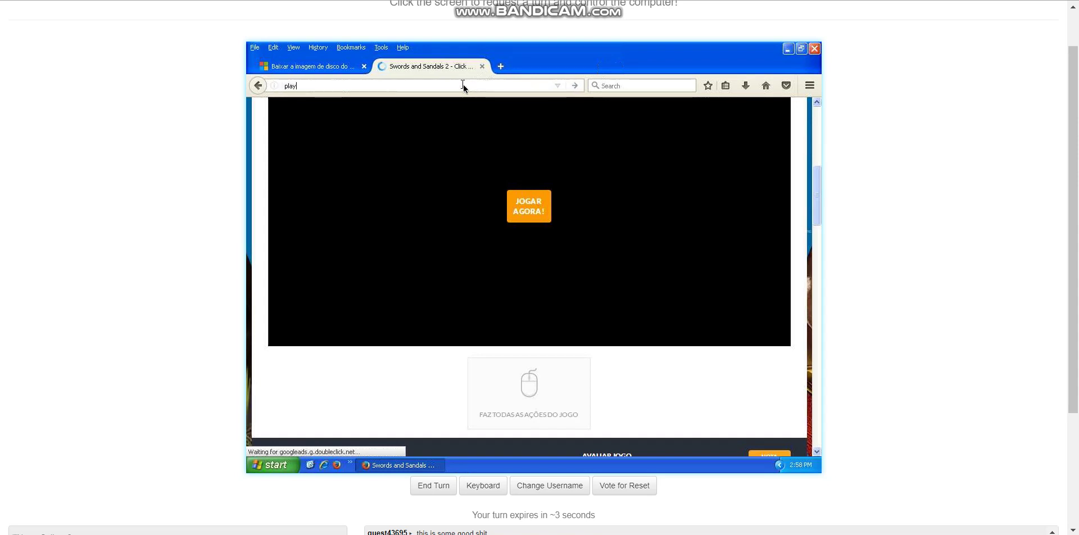
{"action": "type", "text": ".newcp.net"}
{"action": "key", "text": "Return"}
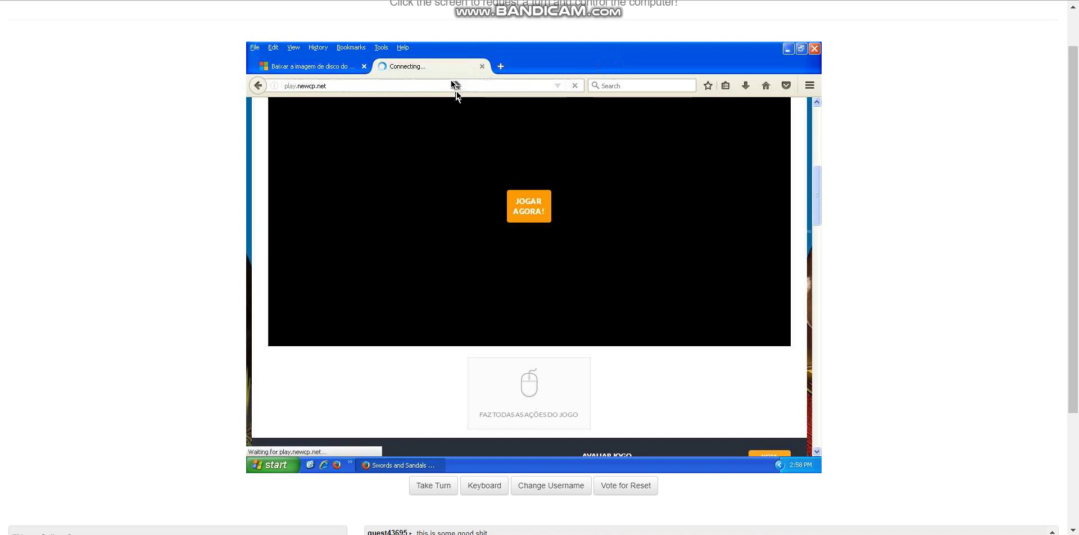
{"action": "left_click", "coordinate": [298, 68]}
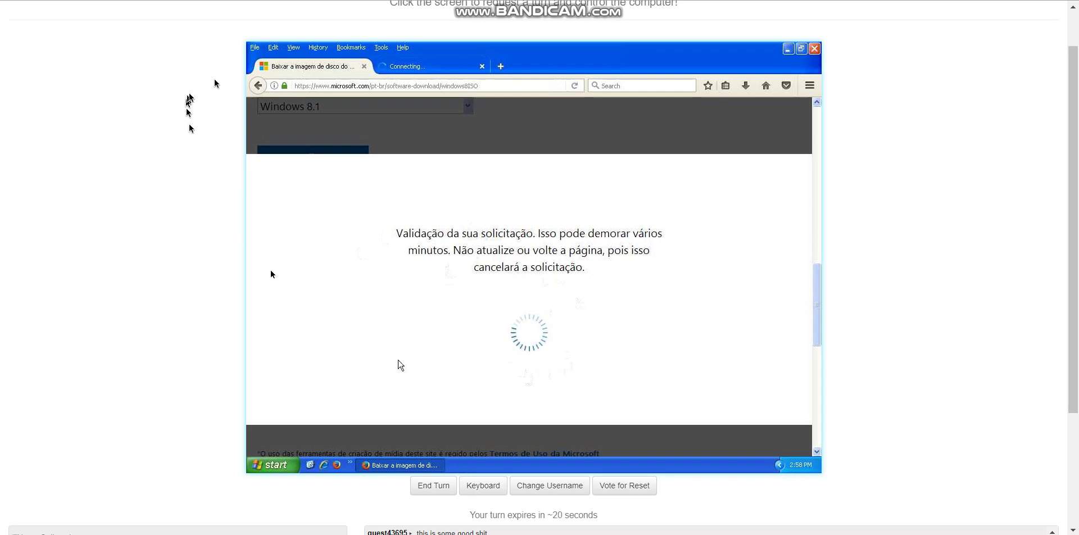
Reload the Microsoft download page, close the second tab, and take back VM control
{"action": "left_click", "coordinate": [340, 85]}
{"action": "key", "text": "Return"}
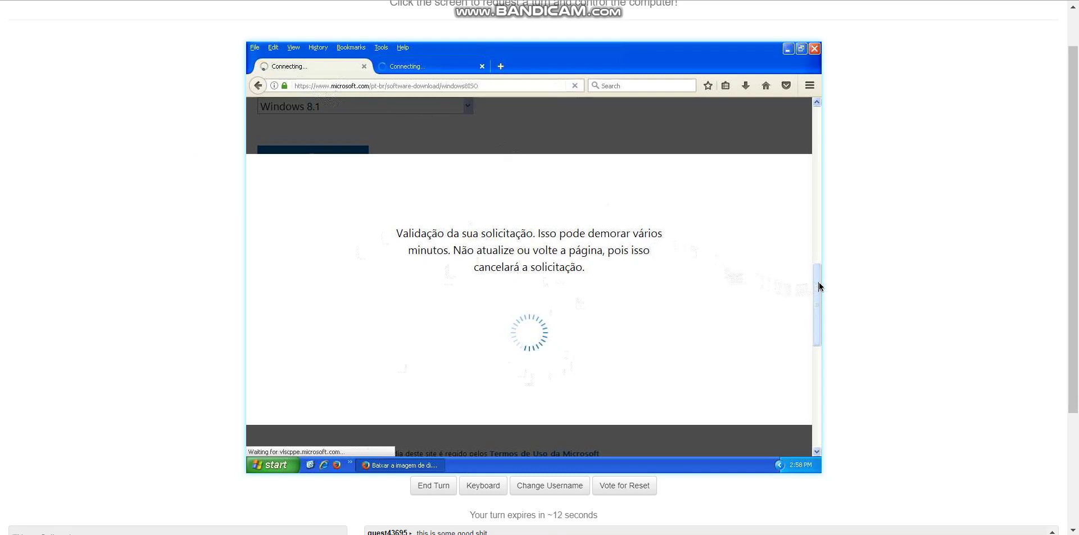
{"action": "left_click", "coordinate": [482, 67]}
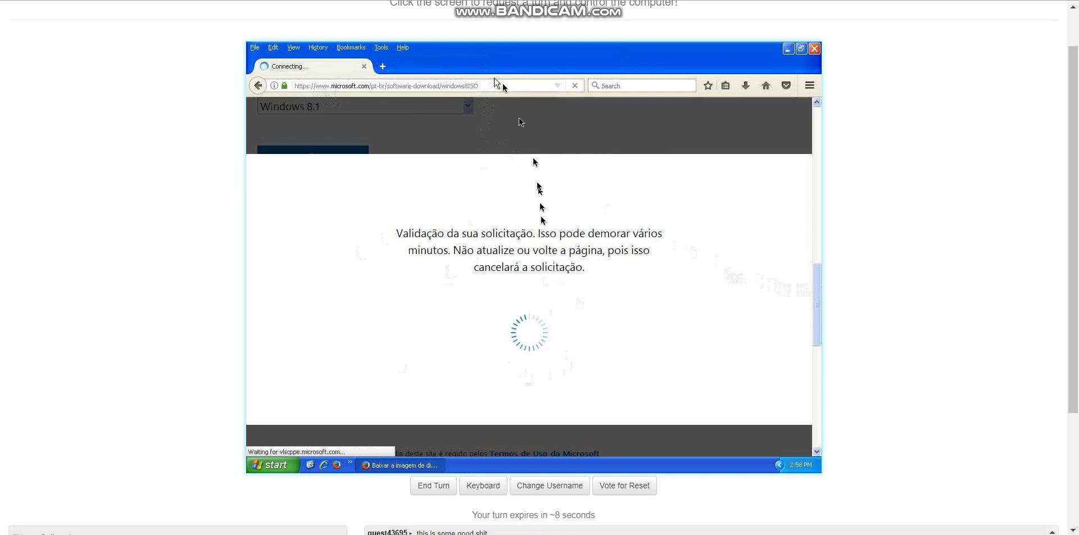
{"action": "scroll", "coordinate": [167, 324], "scroll_direction": "down", "scroll_amount": 3}
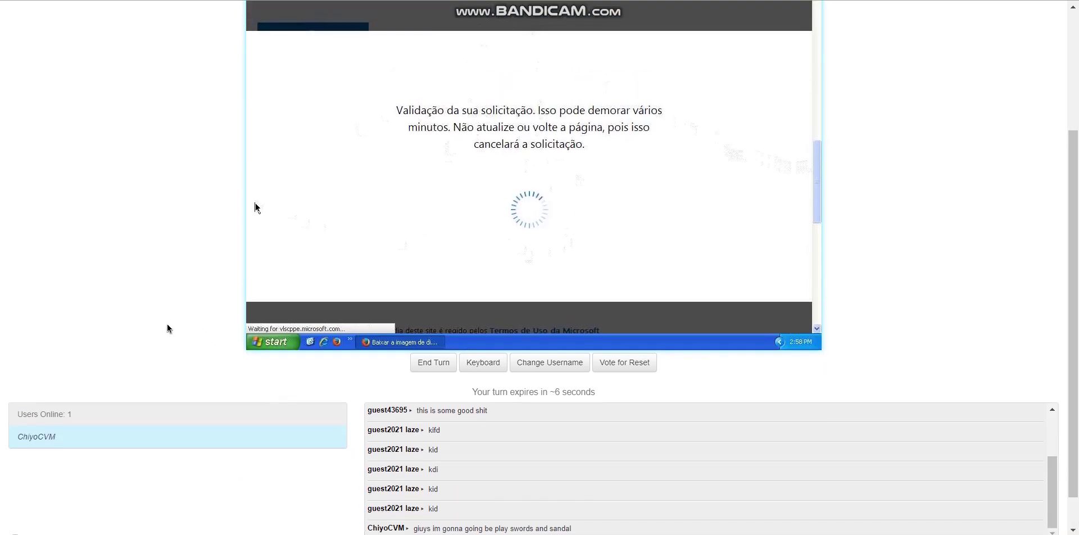
{"action": "scroll", "coordinate": [167, 323], "scroll_direction": "up", "scroll_amount": 3}
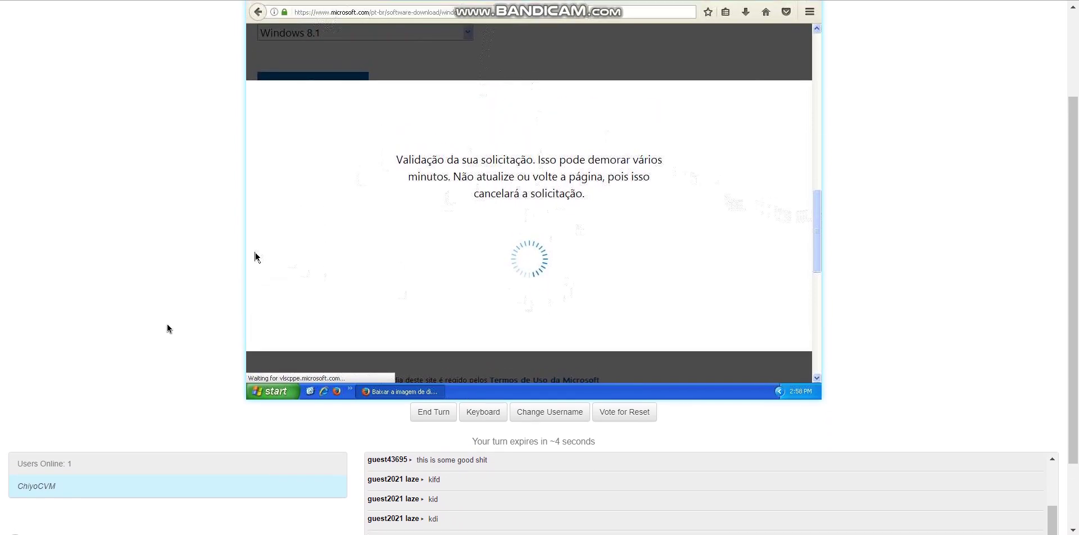
{"action": "left_click", "coordinate": [312, 72]}
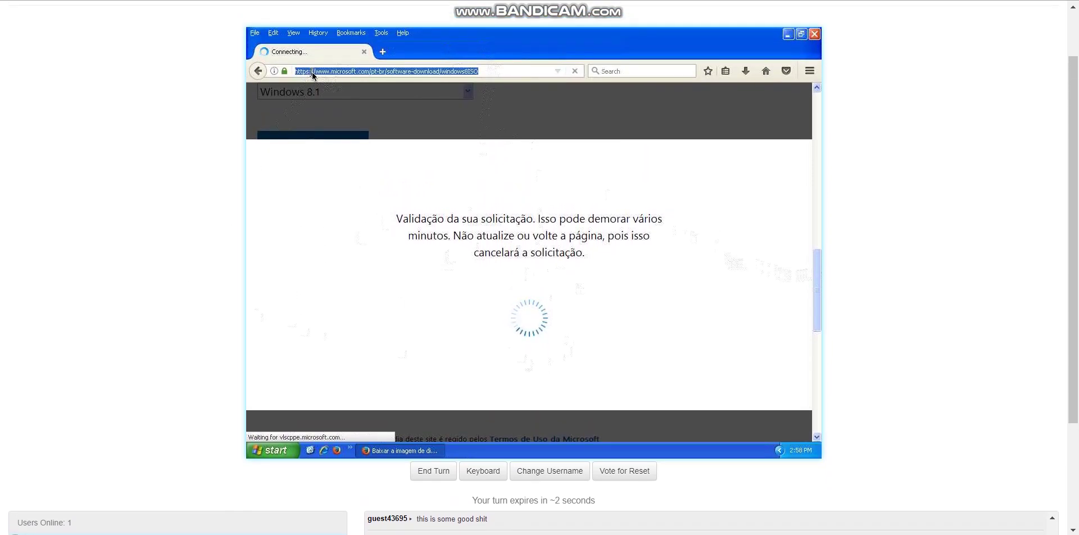
{"action": "left_click", "coordinate": [312, 72]}
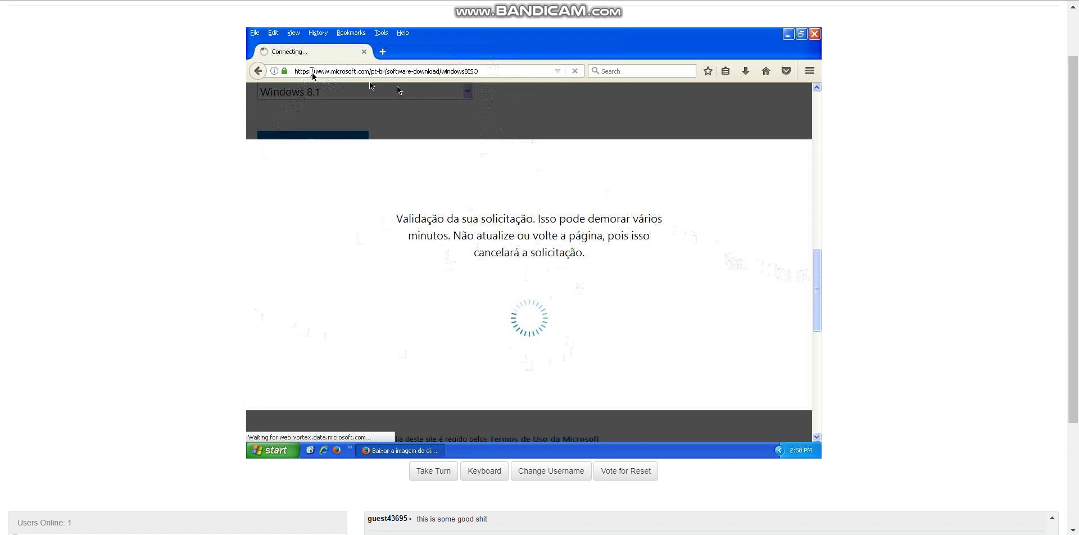
{"action": "left_click", "coordinate": [815, 35]}
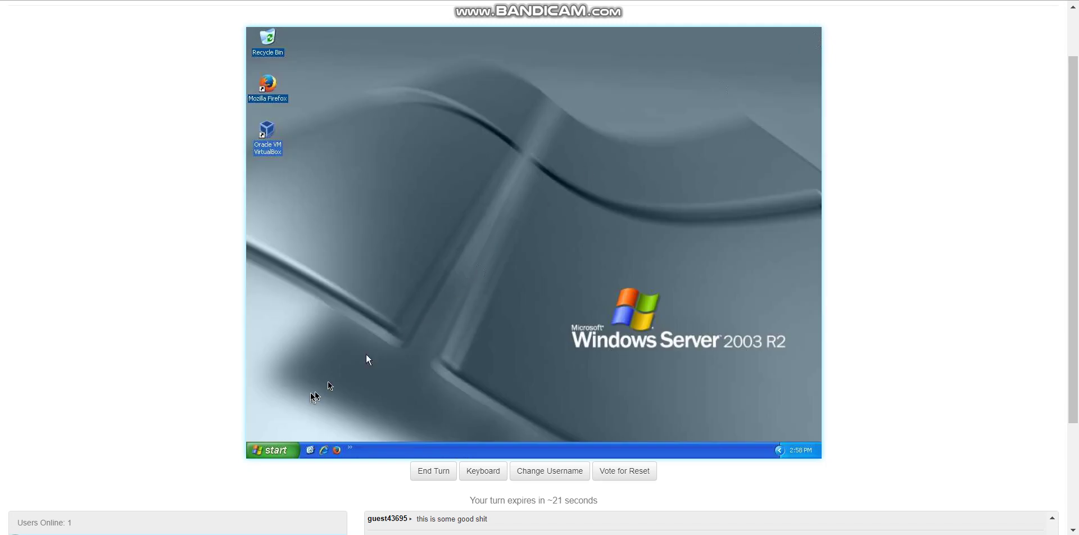
Set the desktop wallpaper to Tulips in Display Properties
{"action": "right_click", "coordinate": [355, 294]}
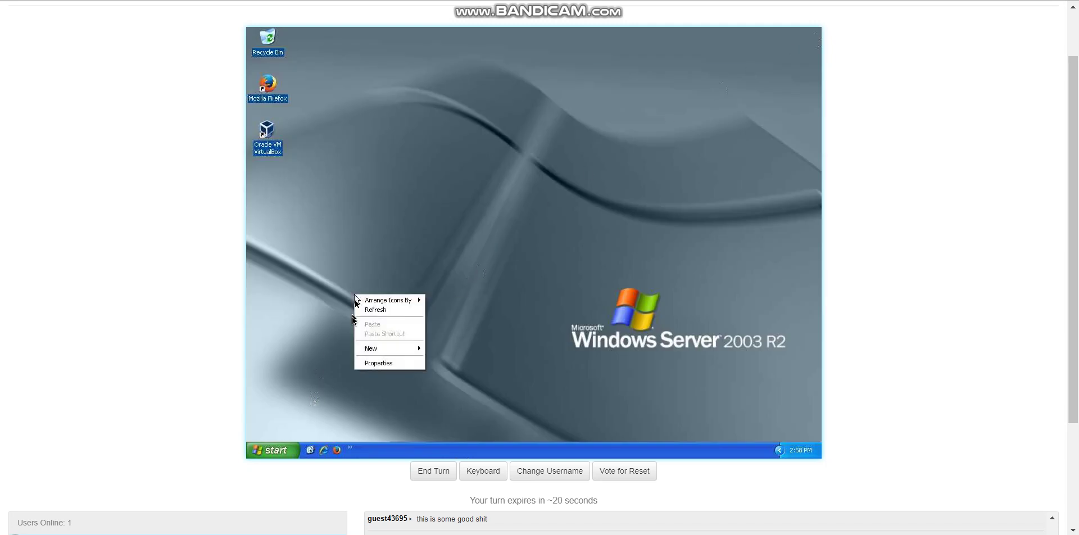
{"action": "left_click", "coordinate": [371, 364]}
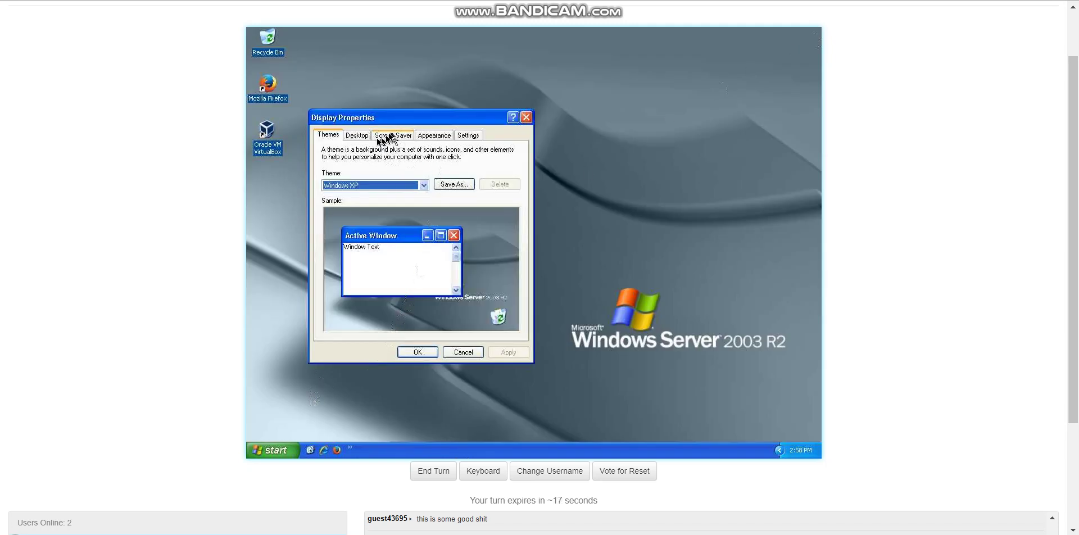
{"action": "left_click", "coordinate": [357, 135]}
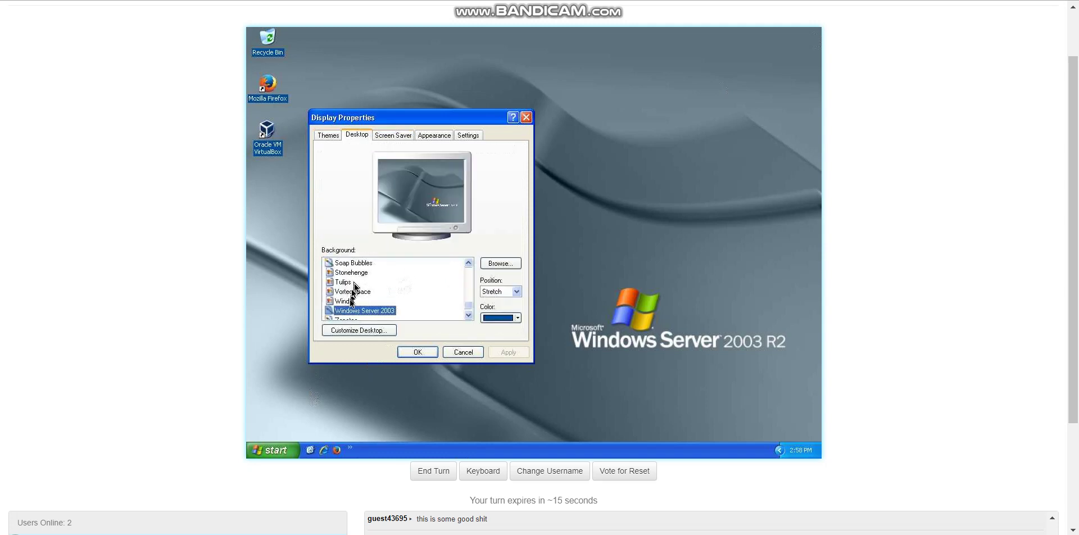
{"action": "left_click", "coordinate": [352, 282]}
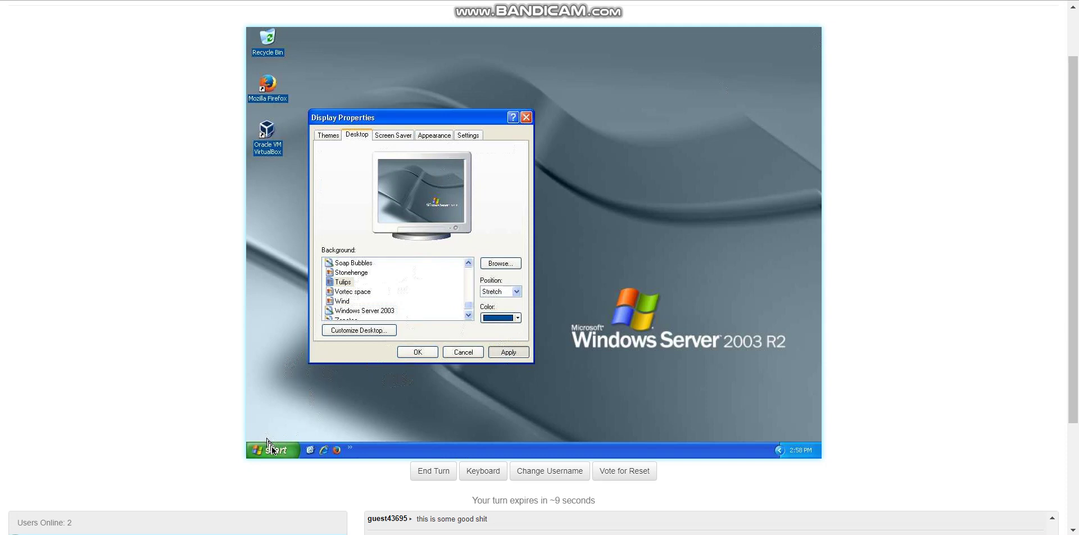
{"action": "left_click", "coordinate": [275, 450]}
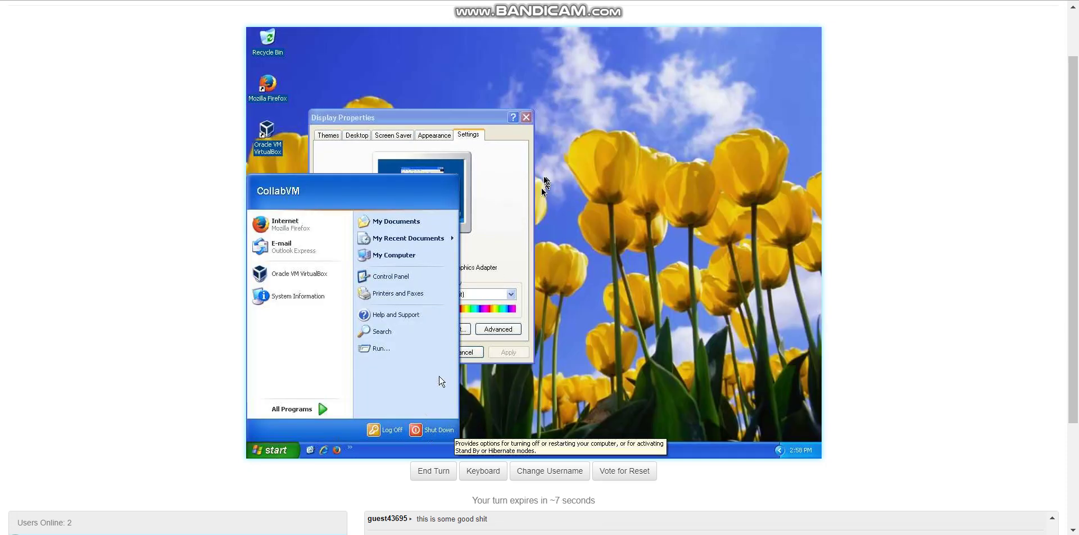
Change the screen resolution to 1280 by 1024 and apply it
{"action": "left_click", "coordinate": [466, 135]}
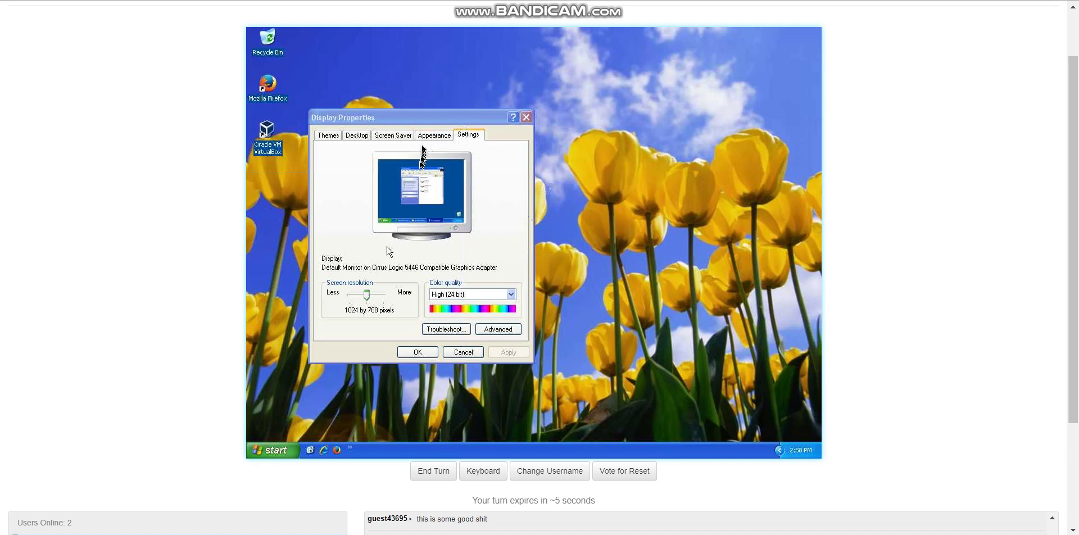
{"action": "left_click_drag", "start_coordinate": [371, 294], "coordinate": [380, 295]}
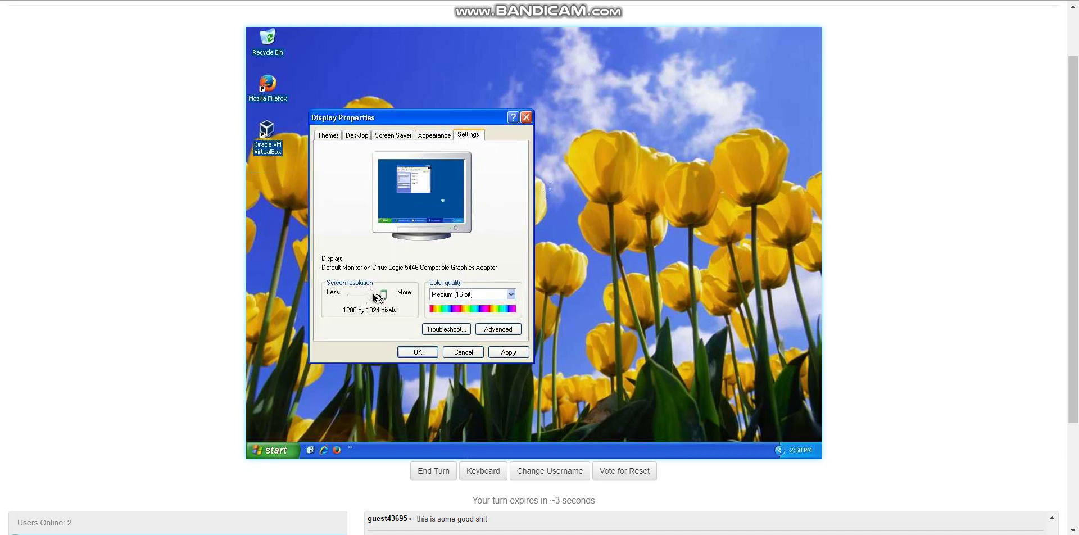
{"action": "left_click", "coordinate": [504, 349]}
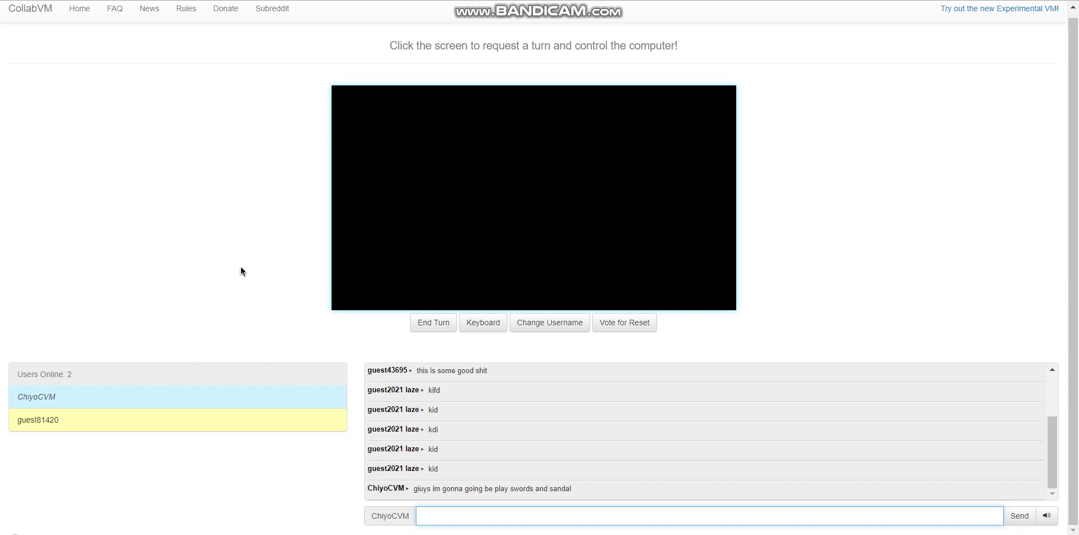
Scroll the background list to replace Tulips with the Ripple wallpaper
{"action": "scroll", "coordinate": [260, 176], "scroll_direction": "down", "scroll_amount": 1}
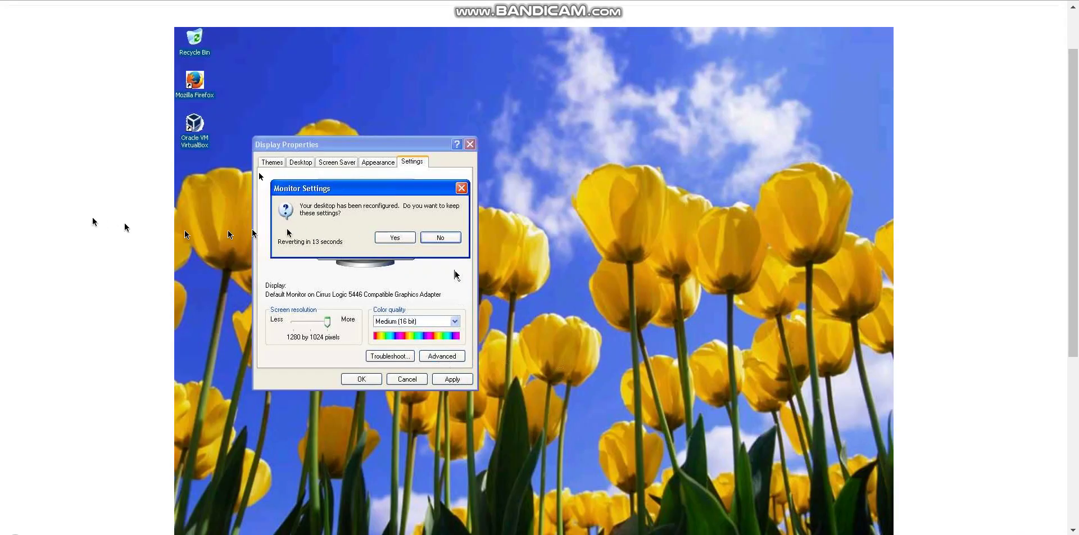
{"action": "scroll", "coordinate": [258, 172], "scroll_direction": "down", "scroll_amount": 2}
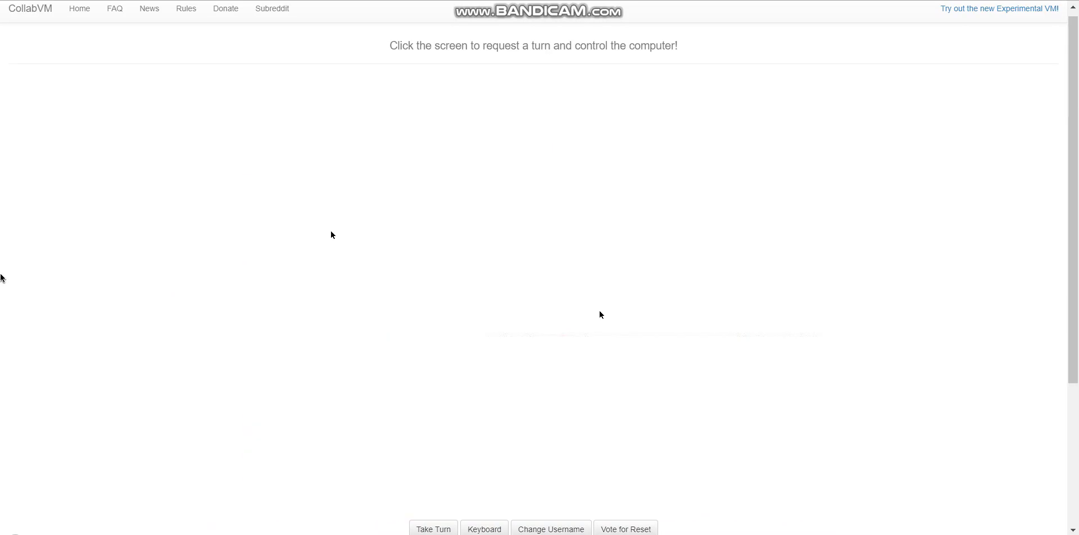
{"action": "scroll", "coordinate": [0, 278], "scroll_direction": "down", "scroll_amount": 2}
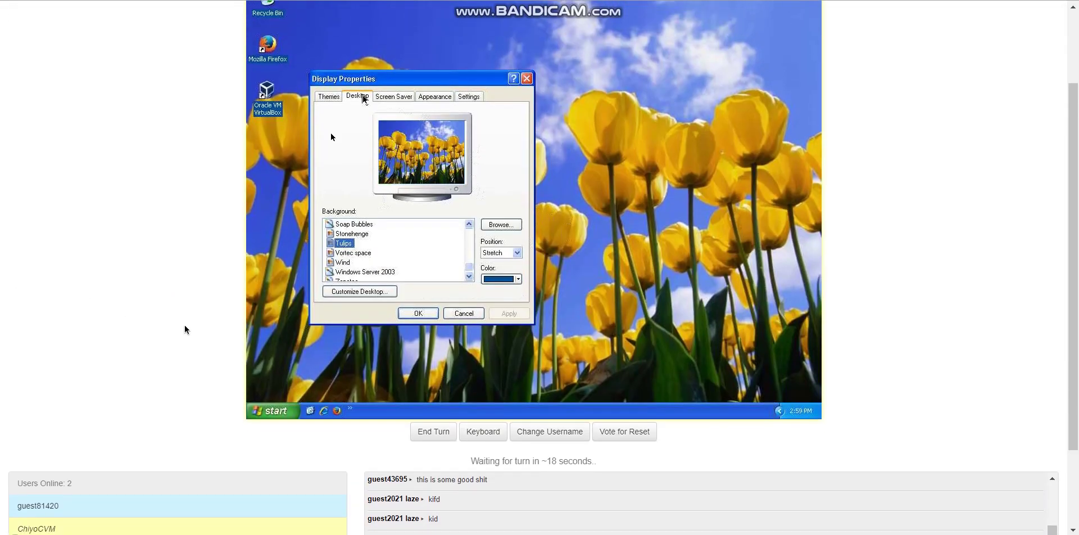
{"action": "scroll", "coordinate": [186, 330], "scroll_direction": "up", "scroll_amount": 1}
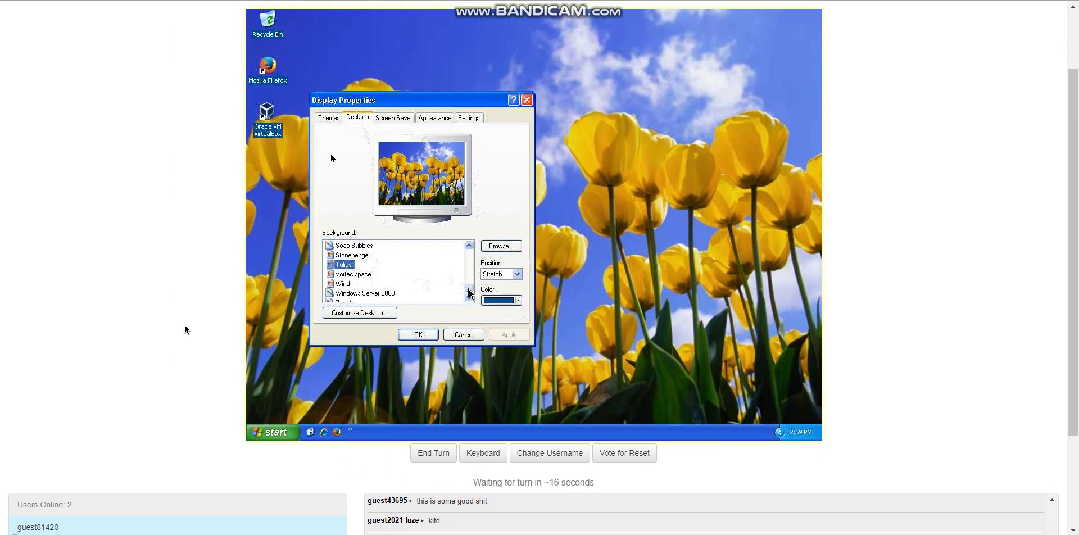
{"action": "scroll", "coordinate": [179, 385], "scroll_direction": "up", "scroll_amount": 1}
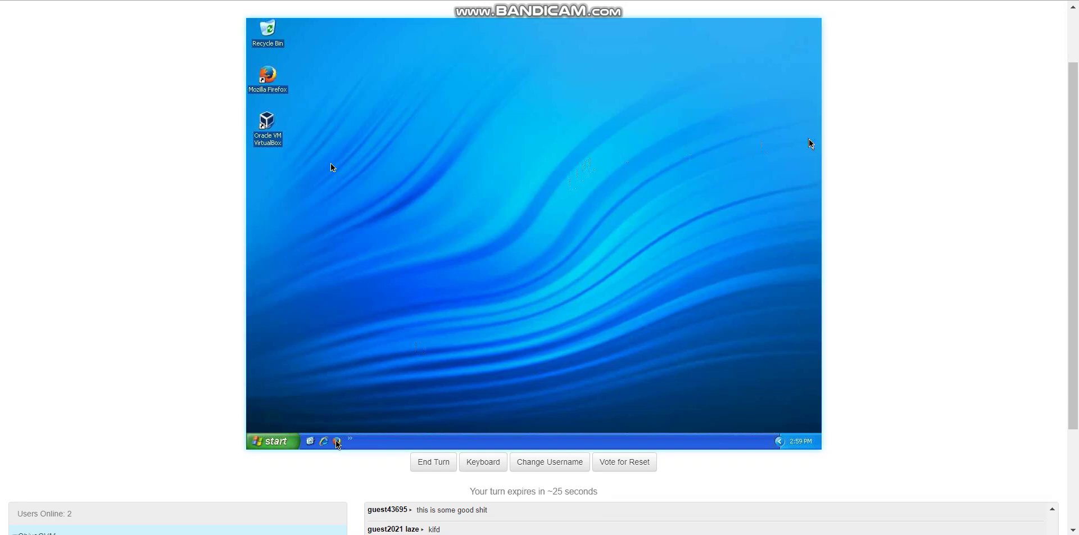
Open Firefox in the VM, search Google for 'windows xp royale theme' and open the Softpedia result
{"action": "left_click", "coordinate": [337, 442]}
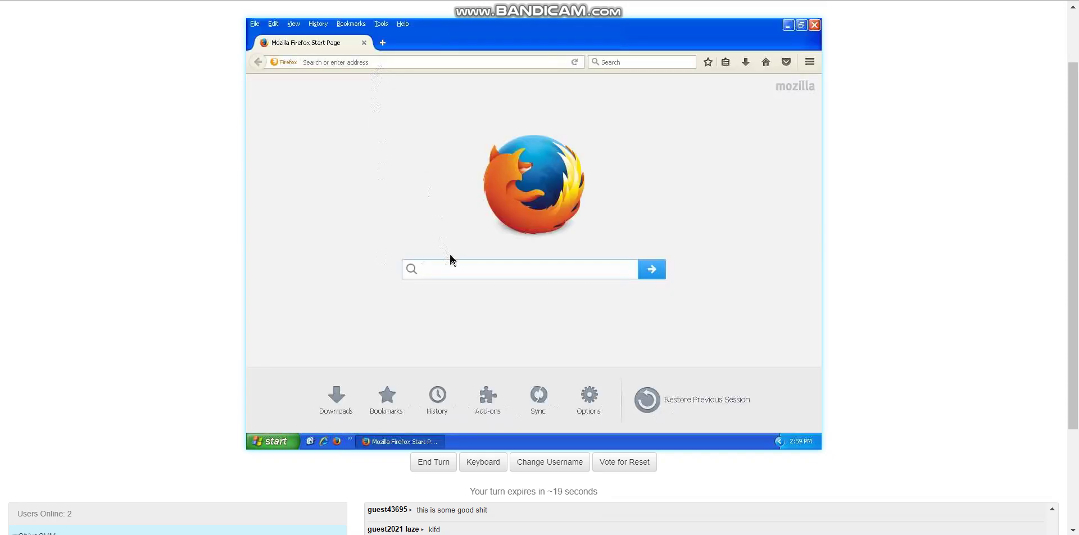
{"action": "type", "text": "windows xp royale theme"}
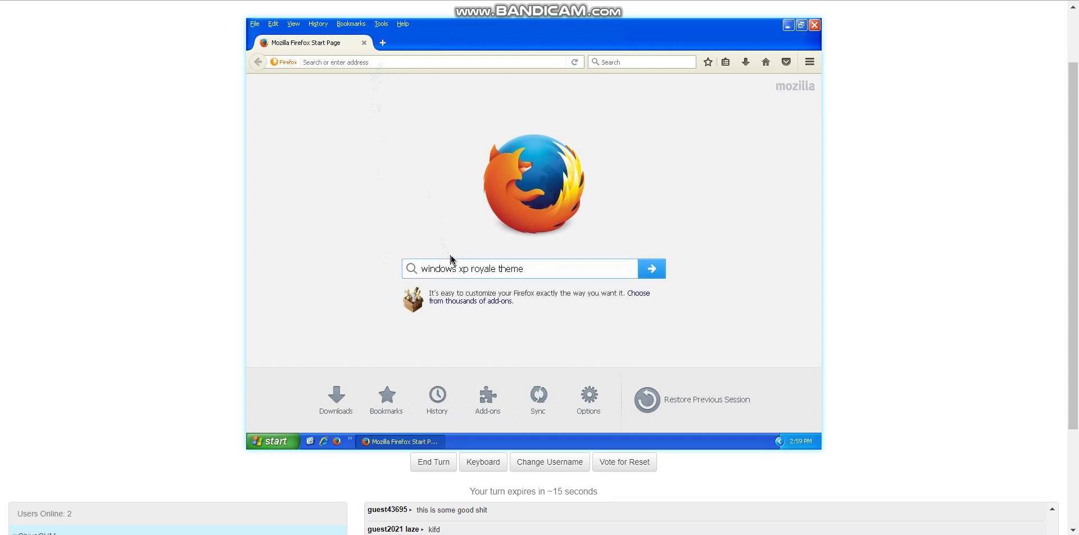
{"action": "key", "text": "Return"}
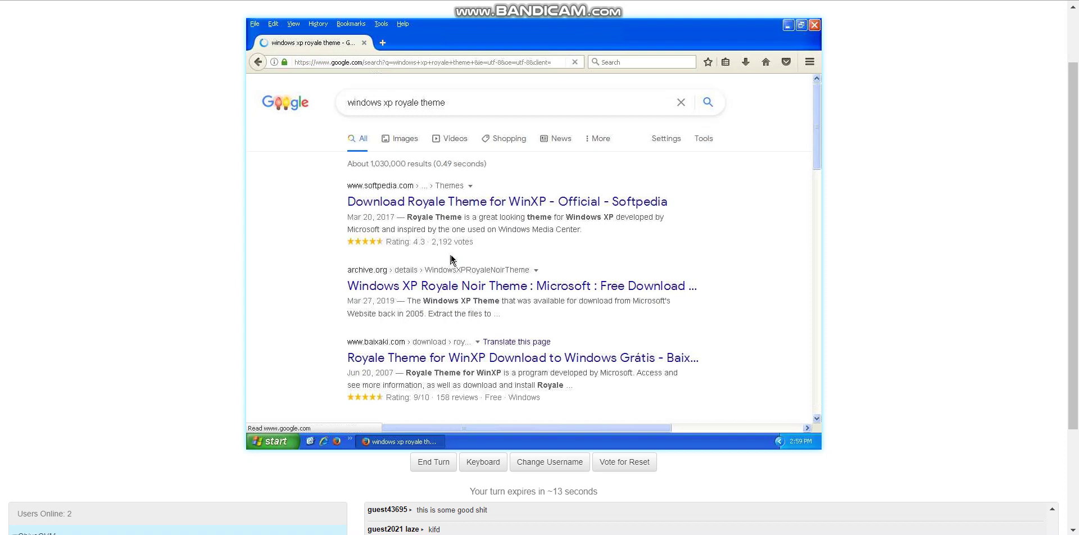
{"action": "left_click", "coordinate": [461, 194]}
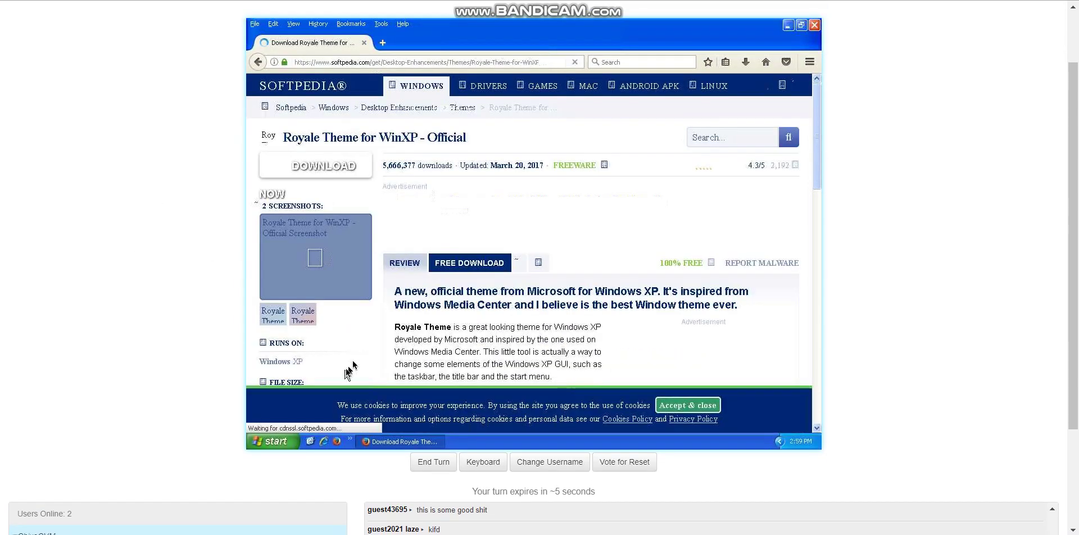
Pick a Softpedia mirror to start downloading Royale_theme.zip
{"action": "scroll", "coordinate": [442, 309], "scroll_direction": "down", "scroll_amount": 4}
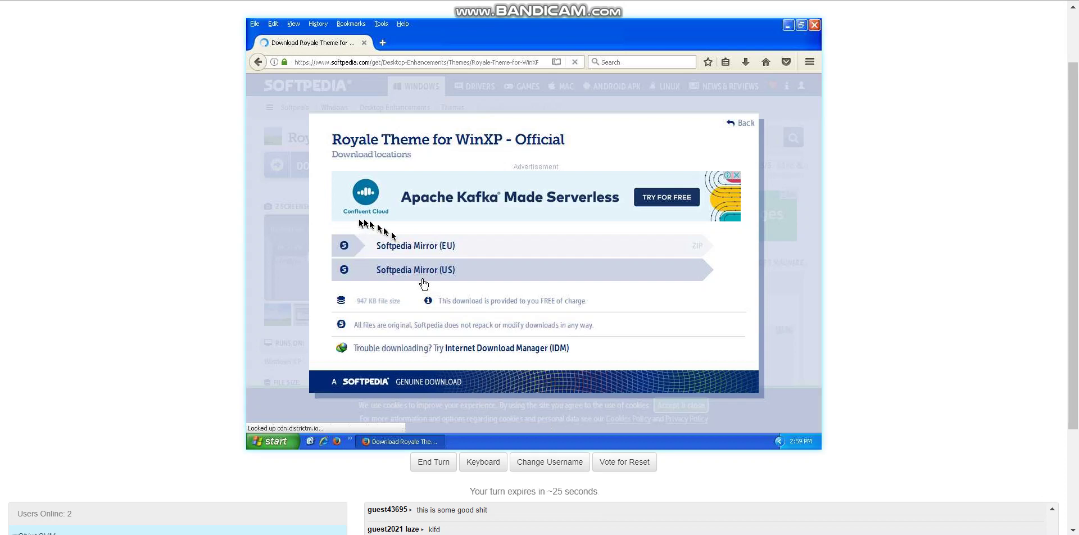
{"action": "left_click", "coordinate": [421, 250]}
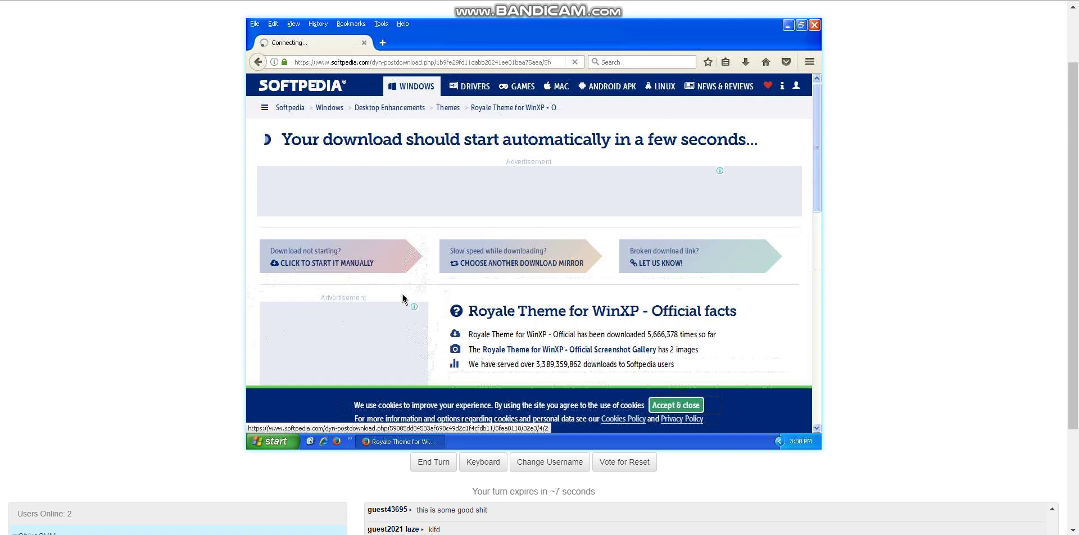
{"action": "scroll", "coordinate": [349, 192], "scroll_direction": "down", "scroll_amount": 4}
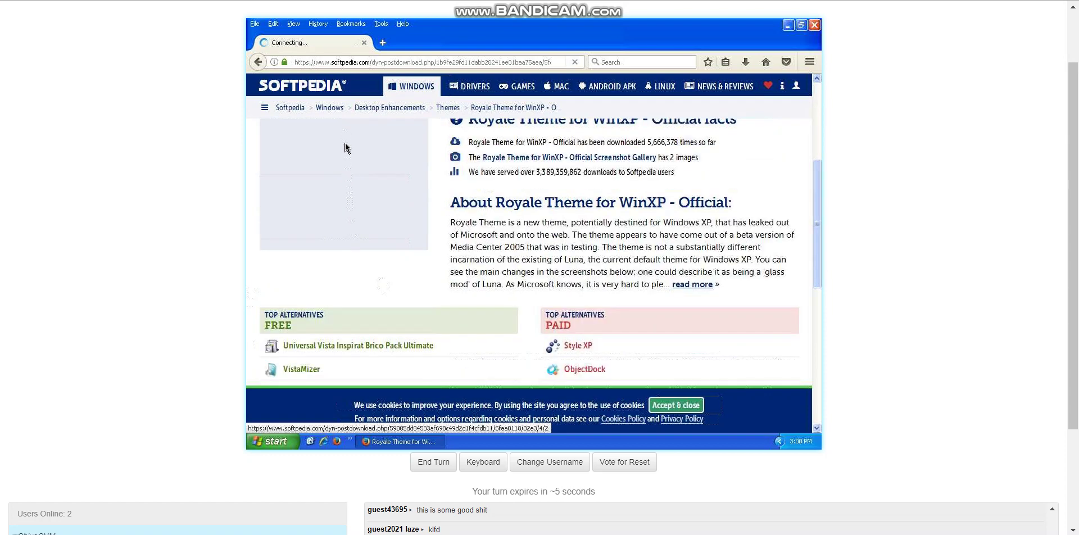
{"action": "scroll", "coordinate": [337, 163], "scroll_direction": "up", "scroll_amount": 4}
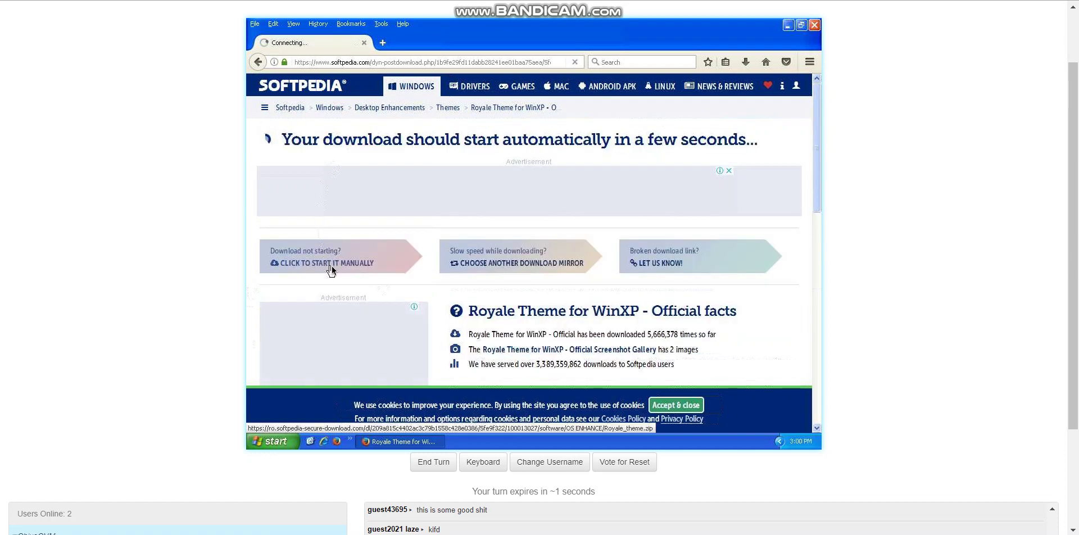
Start the download manually, save Royale_theme.zip, and check its progress in the Downloads panel
{"action": "left_click", "coordinate": [332, 265]}
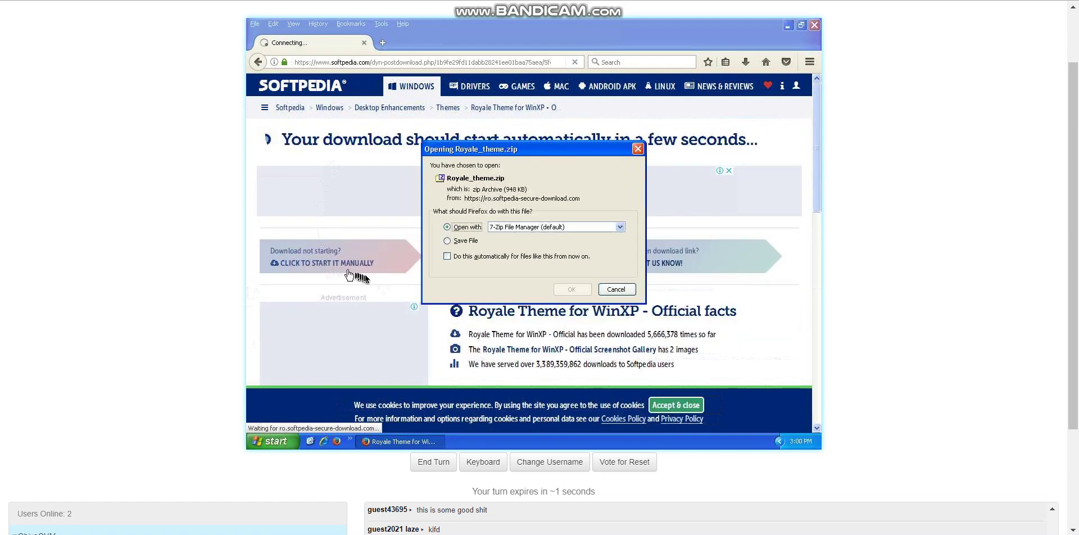
{"action": "left_click", "coordinate": [448, 241]}
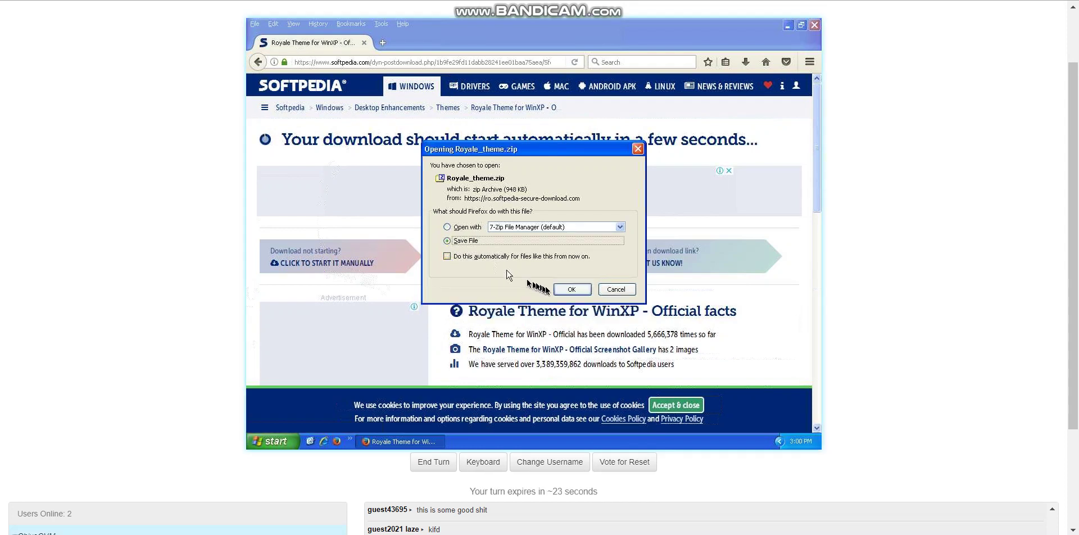
{"action": "left_click", "coordinate": [568, 293]}
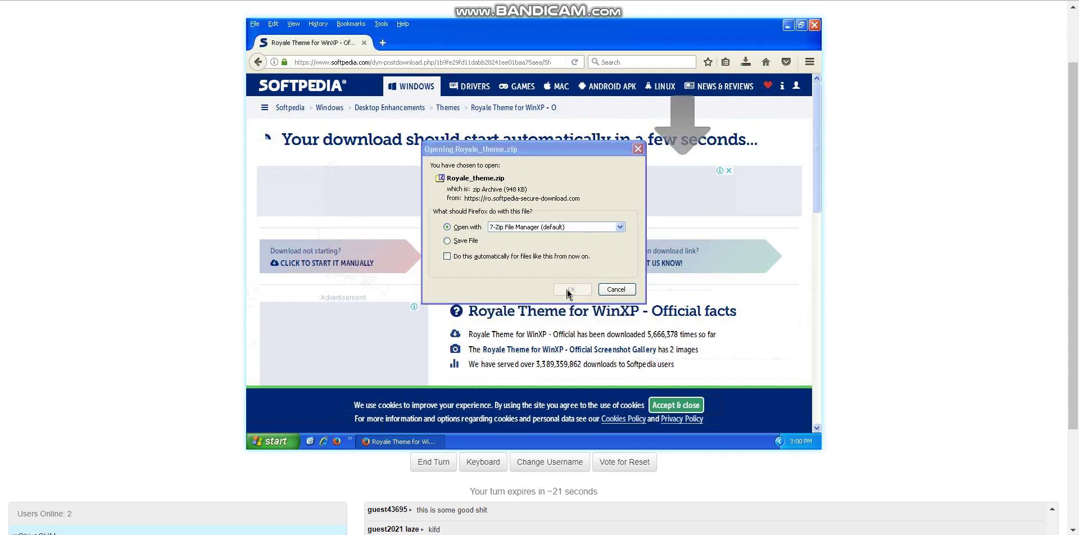
{"action": "left_click", "coordinate": [612, 289]}
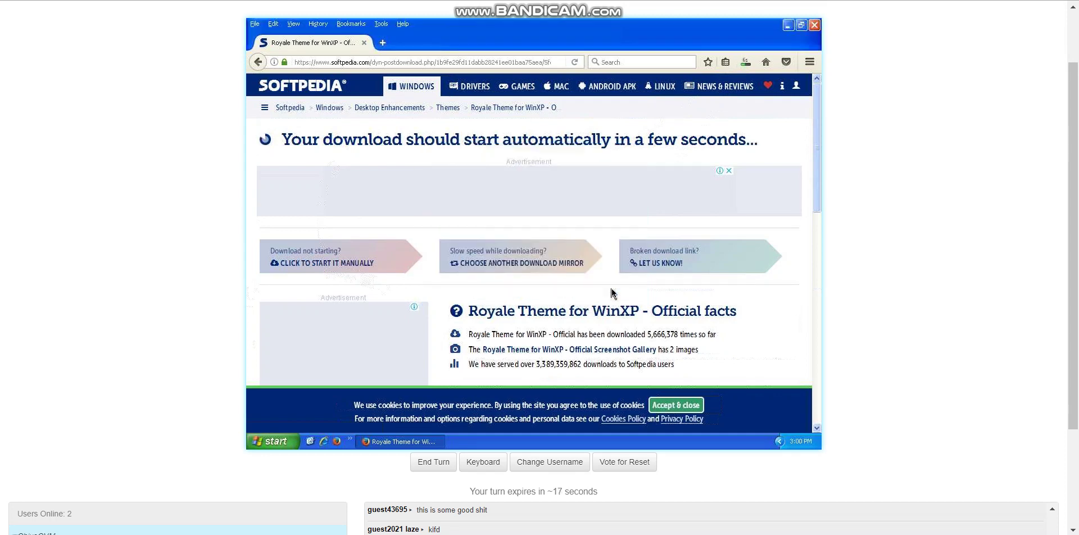
{"action": "left_click", "coordinate": [745, 63]}
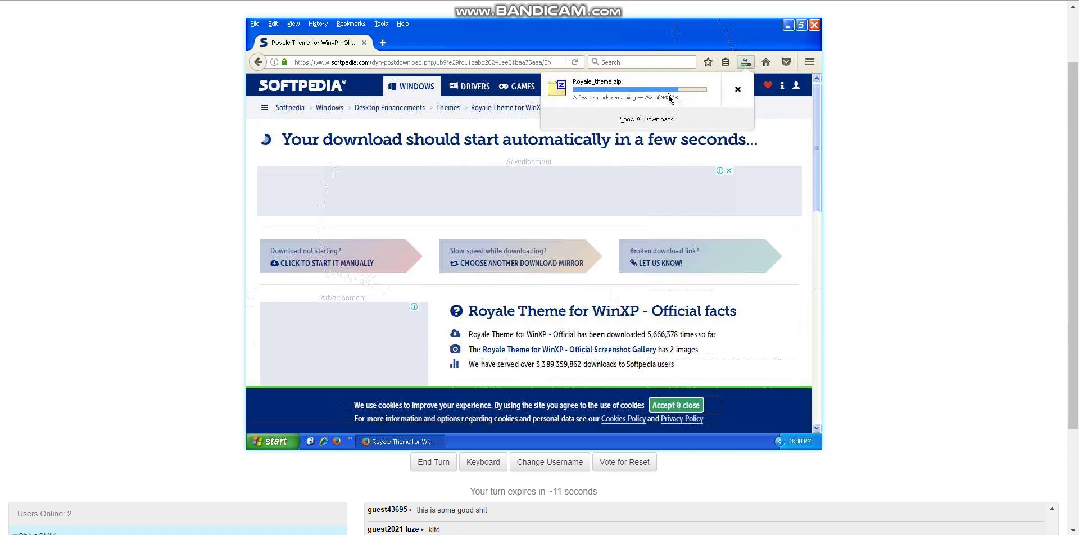
{"action": "scroll", "coordinate": [3, 230], "scroll_direction": "down", "scroll_amount": 2}
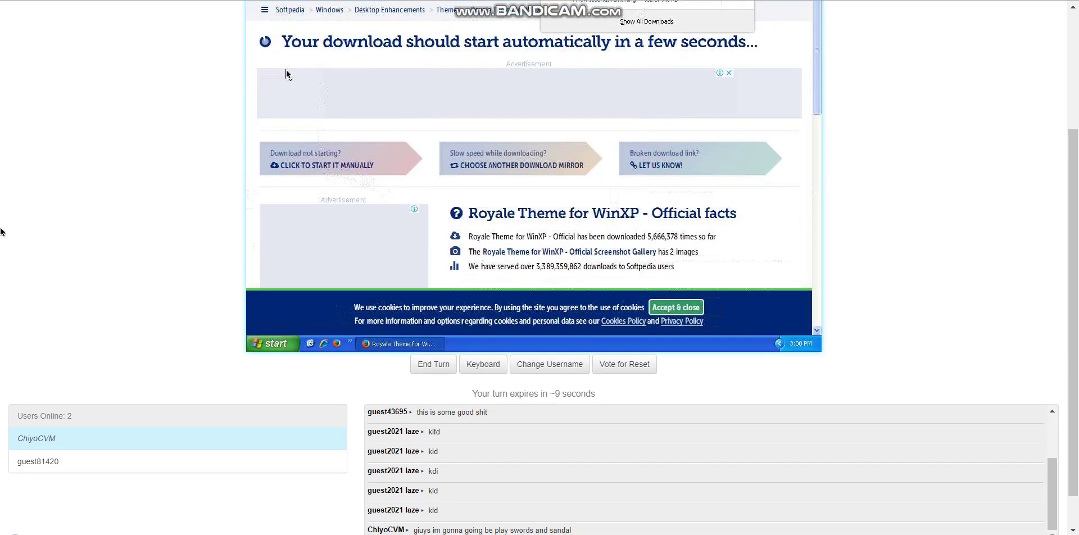
{"action": "scroll", "coordinate": [2, 230], "scroll_direction": "up", "scroll_amount": 2}
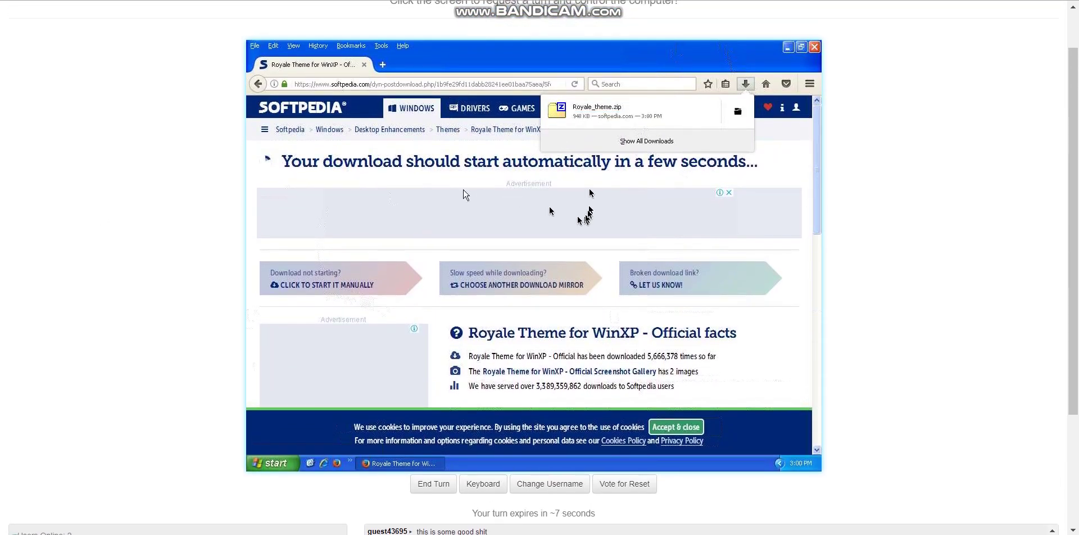
Open Royale_theme.zip and run the Royale Theme for Win XP installer through to Finish
{"action": "left_click", "coordinate": [584, 104]}
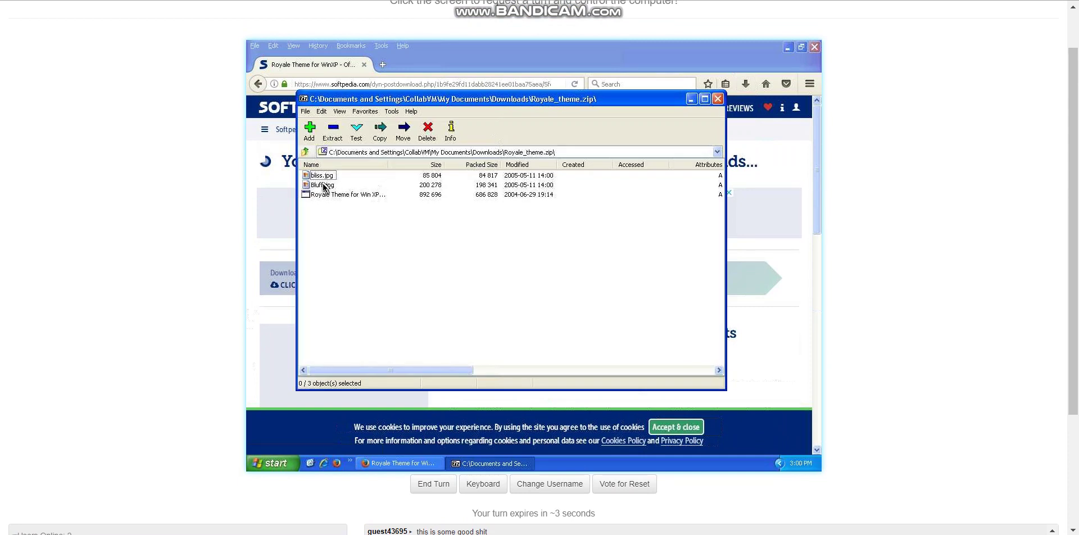
{"action": "left_click", "coordinate": [320, 185]}
{"action": "double_click", "coordinate": [318, 195]}
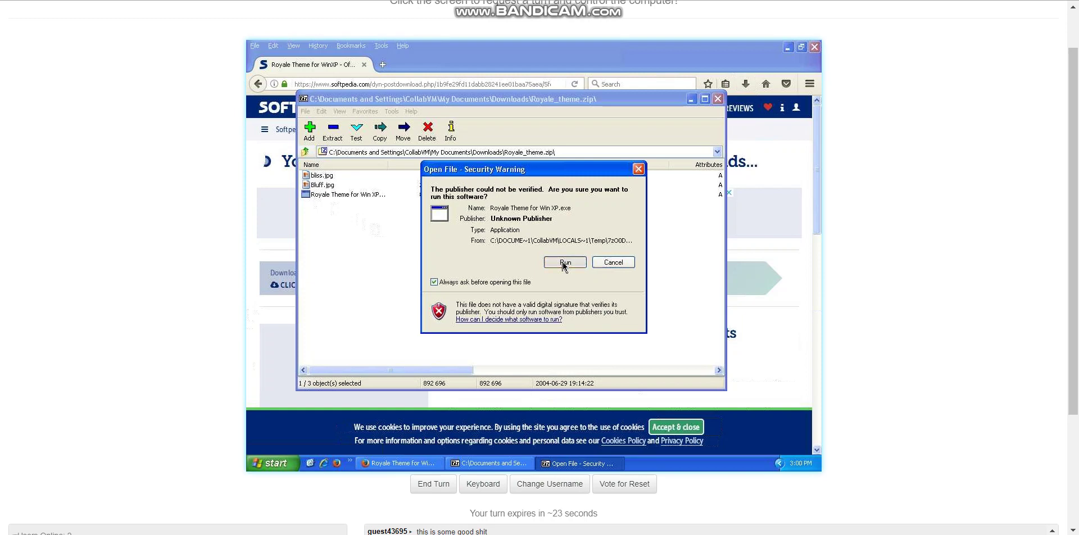
{"action": "left_click", "coordinate": [564, 263]}
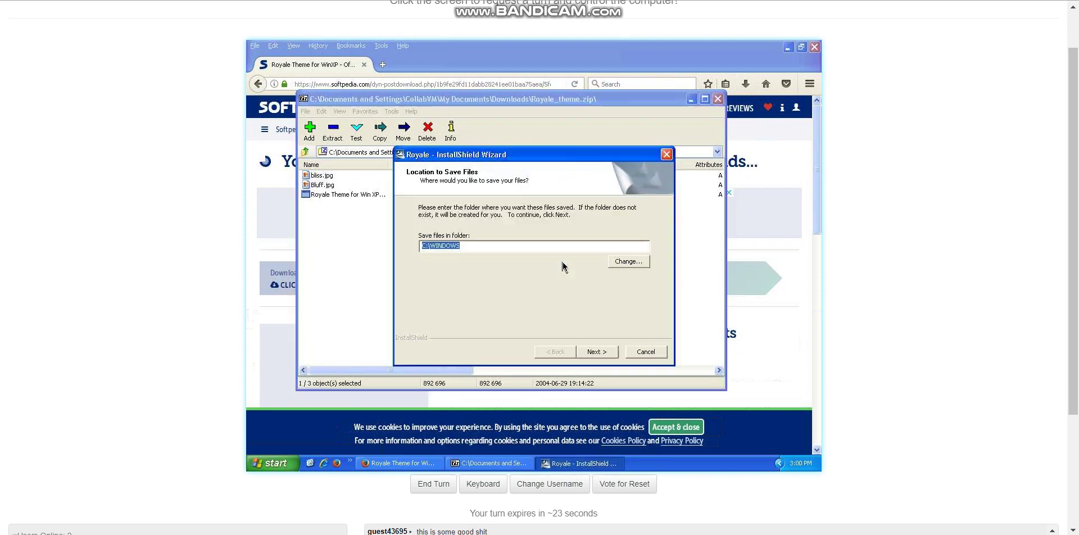
{"action": "left_click", "coordinate": [596, 351]}
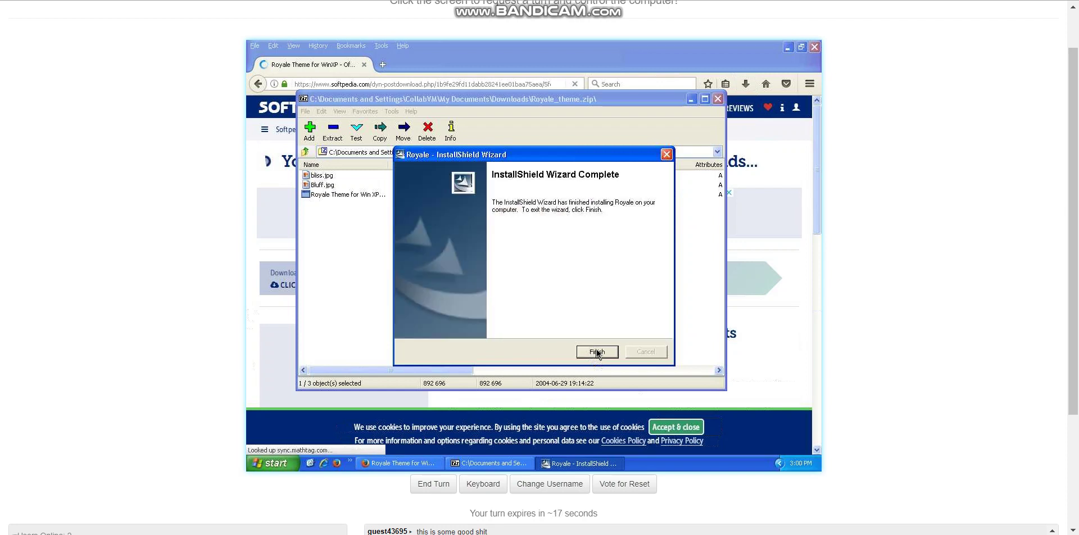
{"action": "left_click", "coordinate": [597, 352]}
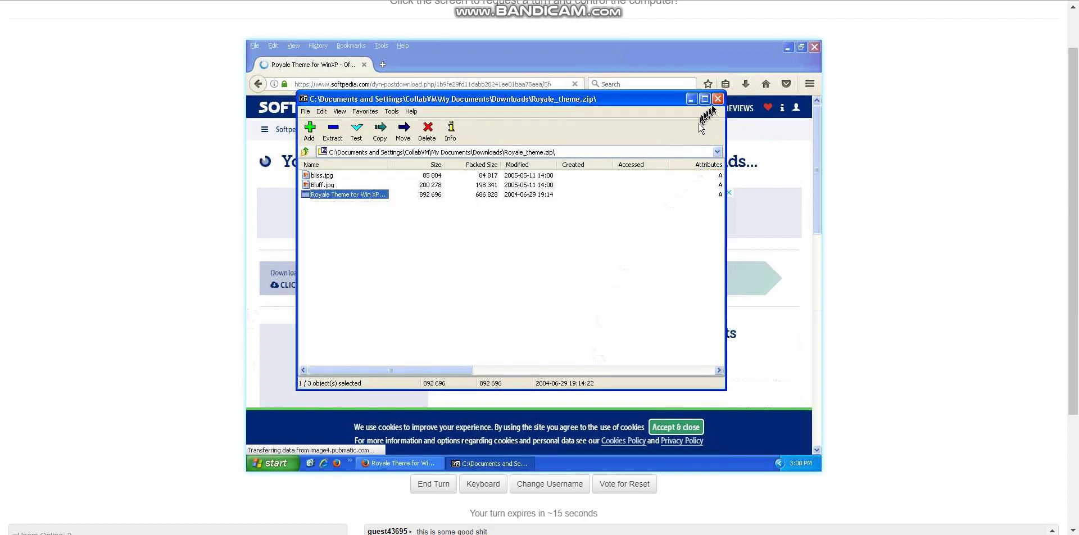
Close 7-Zip and minimize Firefox to return to the VM desktop
{"action": "left_click", "coordinate": [718, 99]}
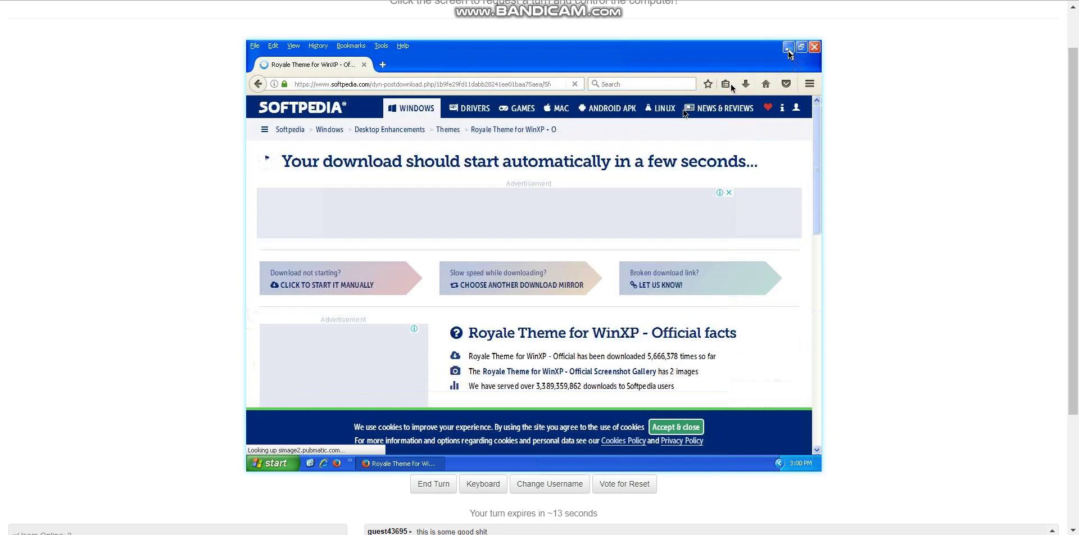
{"action": "left_click", "coordinate": [788, 48]}
{"action": "right_click", "coordinate": [561, 177]}
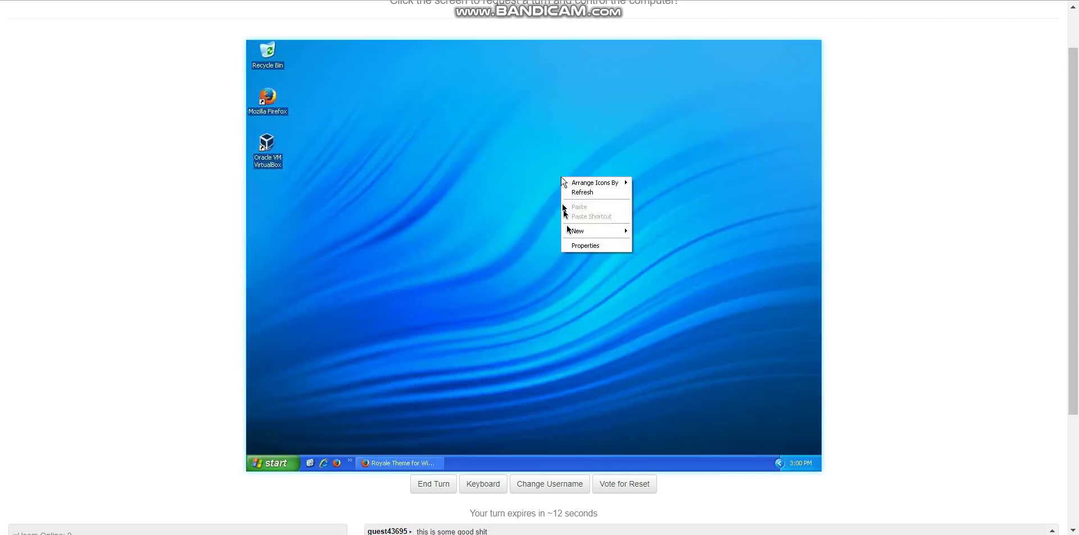
In Display Properties Appearance, apply Media Center style with the Royale colour scheme
{"action": "left_click", "coordinate": [591, 246]}
{"action": "left_click", "coordinate": [454, 164]}
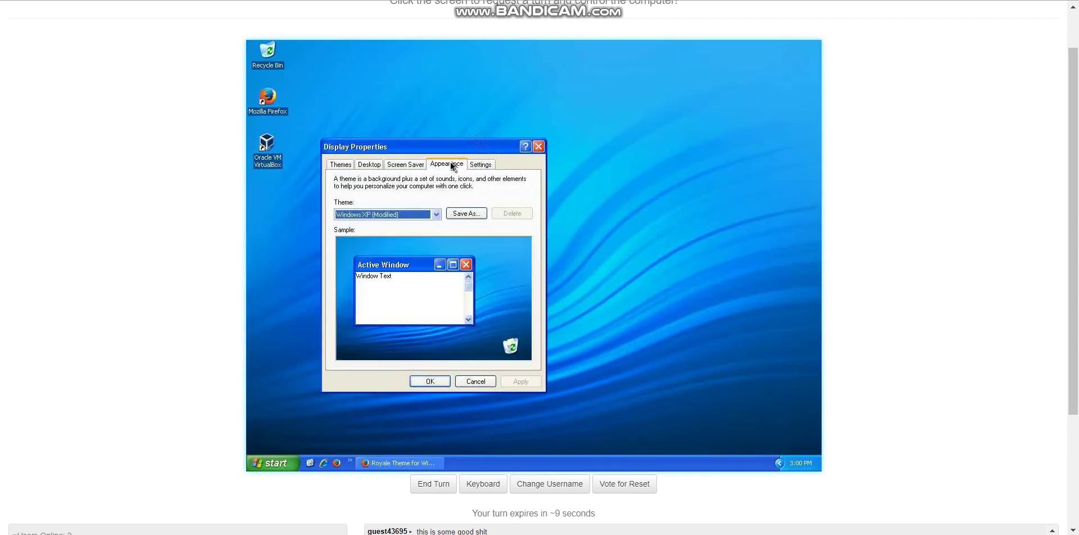
{"action": "left_click", "coordinate": [392, 306]}
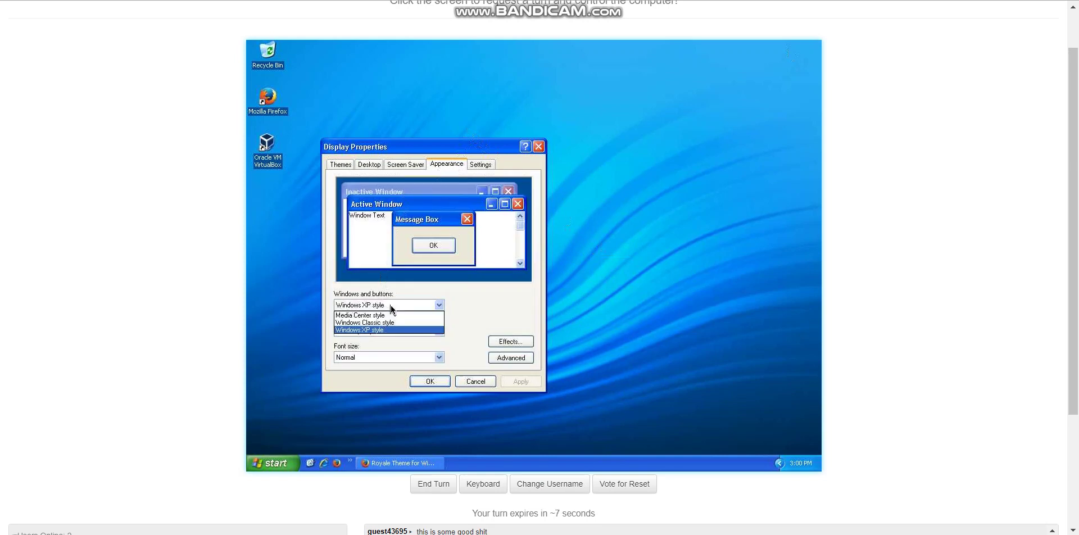
{"action": "left_click", "coordinate": [368, 319]}
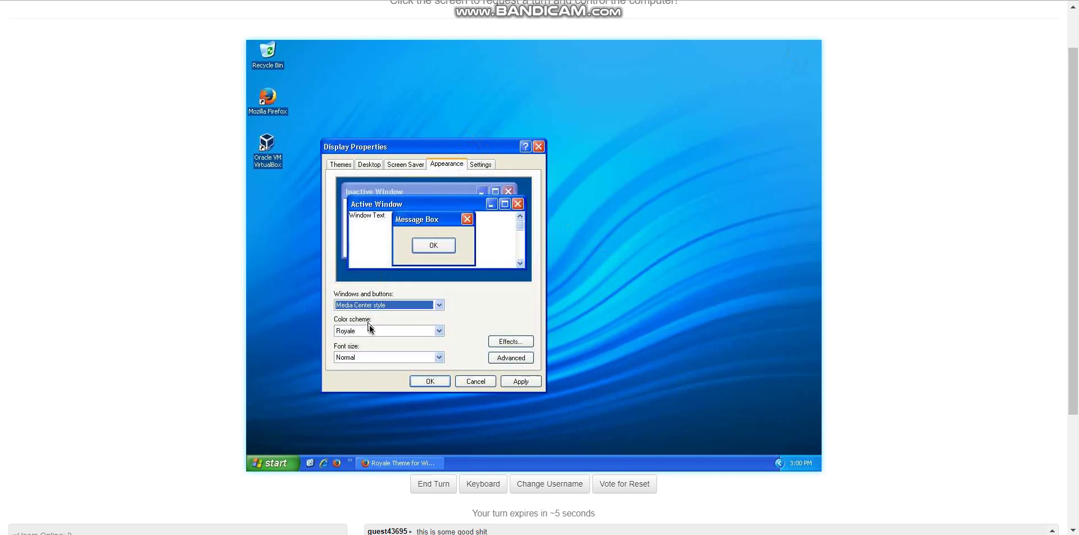
{"action": "left_click", "coordinate": [371, 331]}
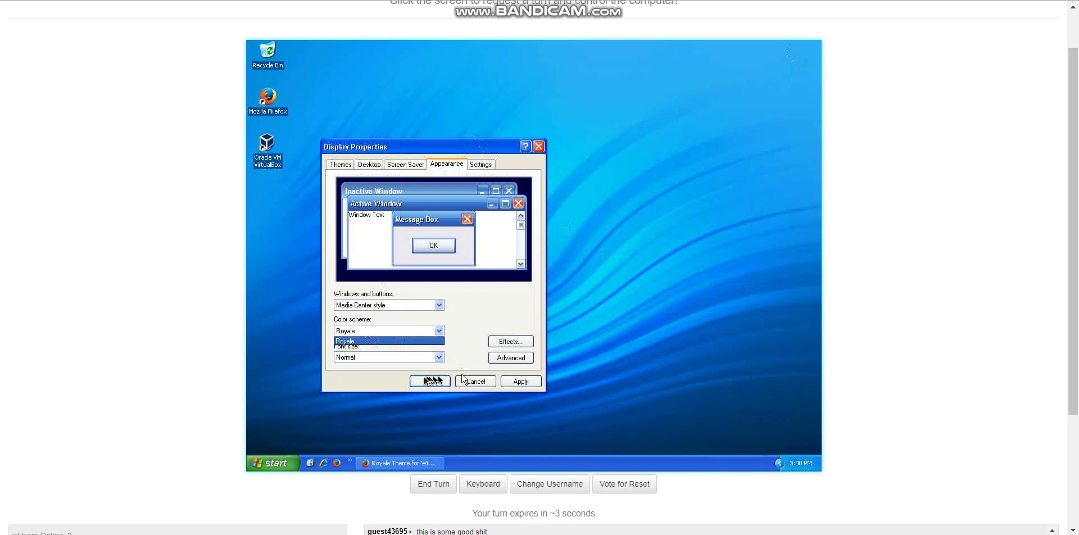
{"action": "left_click", "coordinate": [430, 381]}
{"action": "left_click", "coordinate": [429, 383]}
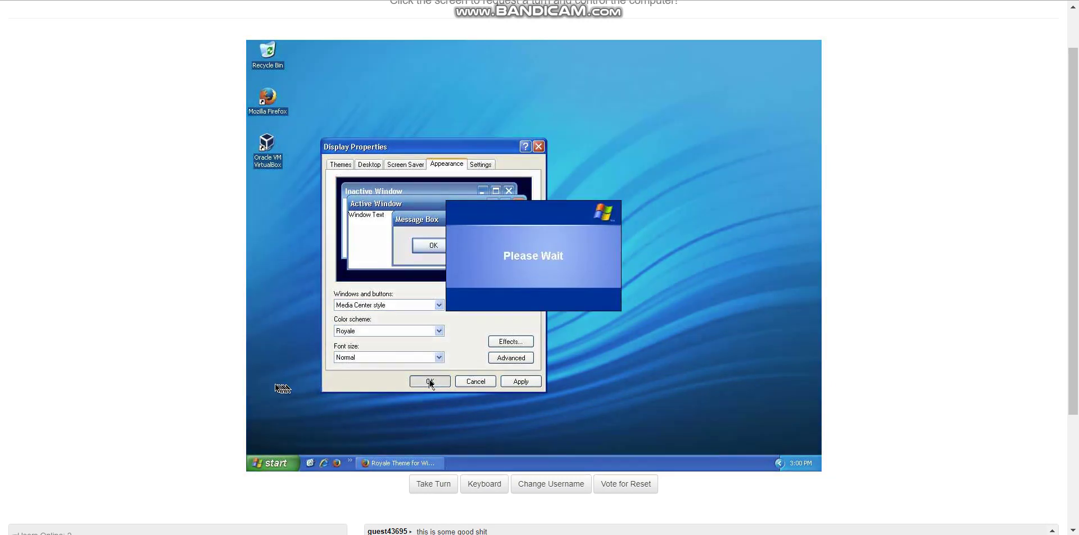
{"action": "scroll", "coordinate": [176, 414], "scroll_direction": "down", "scroll_amount": 3}
{"action": "scroll", "coordinate": [175, 414], "scroll_direction": "up", "scroll_amount": 3}
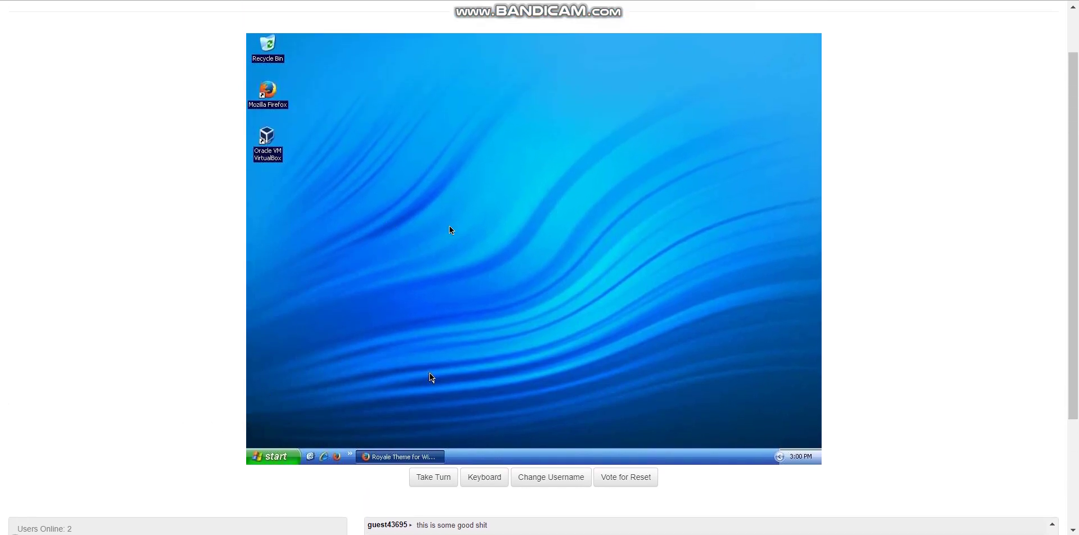
{"action": "scroll", "coordinate": [873, 227], "scroll_direction": "up", "scroll_amount": 2}
Go to CollabVM 2.0, pass the NSFW warning, and open the Windows 8.1 Pro x64 VM 4
{"action": "left_click", "coordinate": [947, 21]}
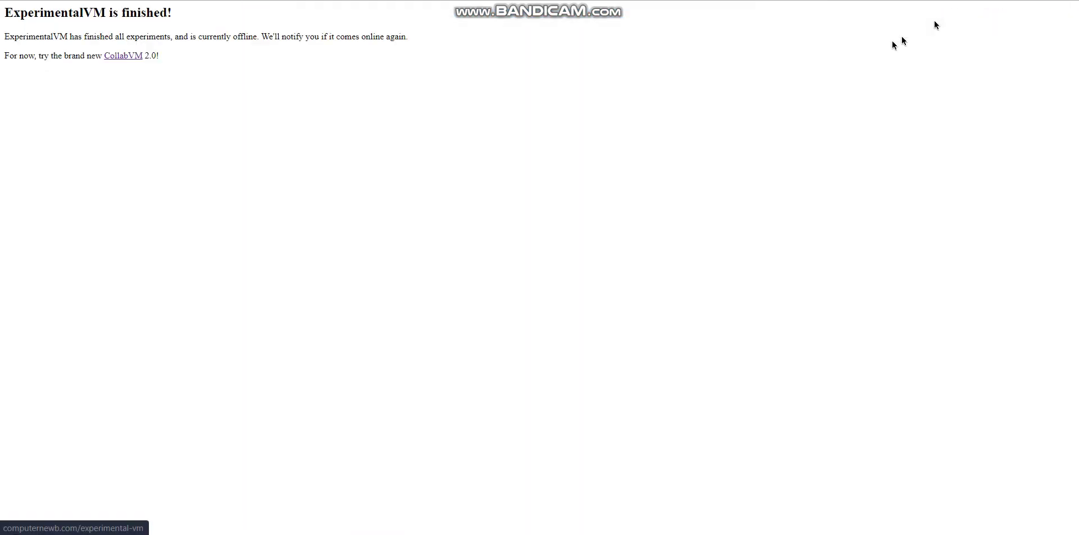
{"action": "left_click", "coordinate": [121, 55]}
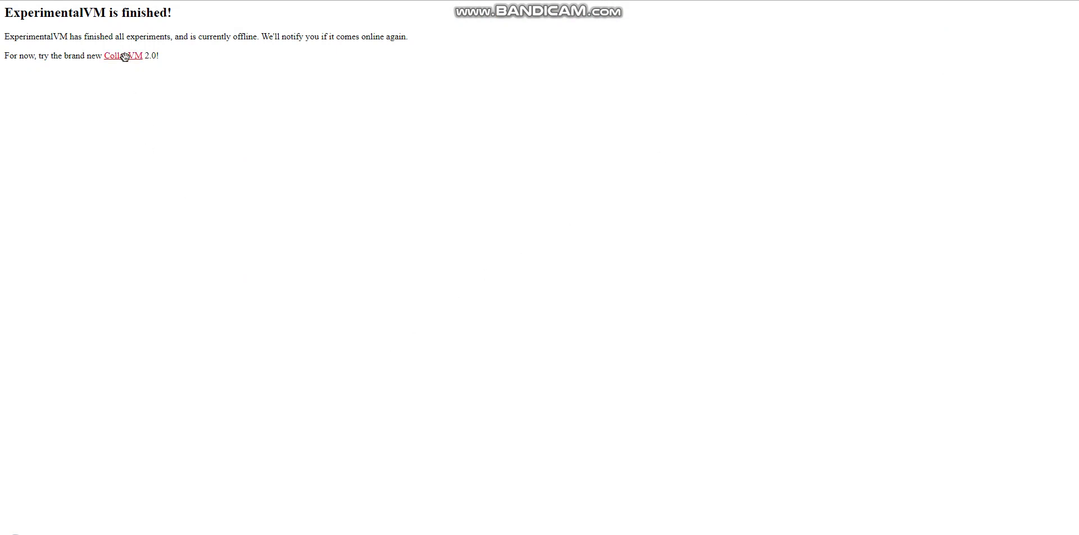
{"action": "left_click", "coordinate": [560, 117]}
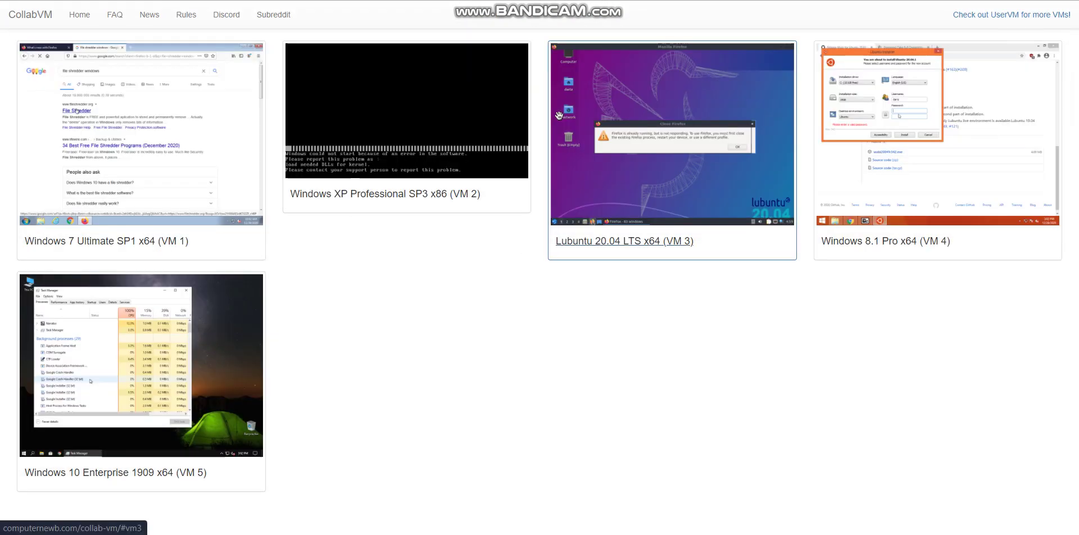
{"action": "left_click_drag", "start_coordinate": [468, 304], "coordinate": [852, 225]}
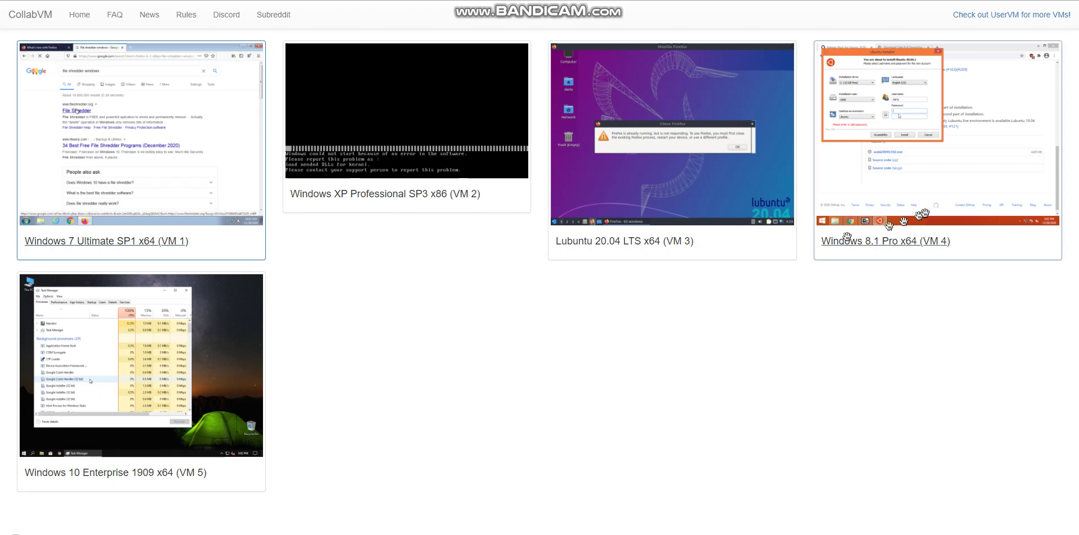
{"action": "left_click", "coordinate": [851, 224]}
{"action": "scroll", "coordinate": [177, 320], "scroll_direction": "down", "scroll_amount": 1}
{"action": "scroll", "coordinate": [258, 279], "scroll_direction": "down", "scroll_amount": 1}
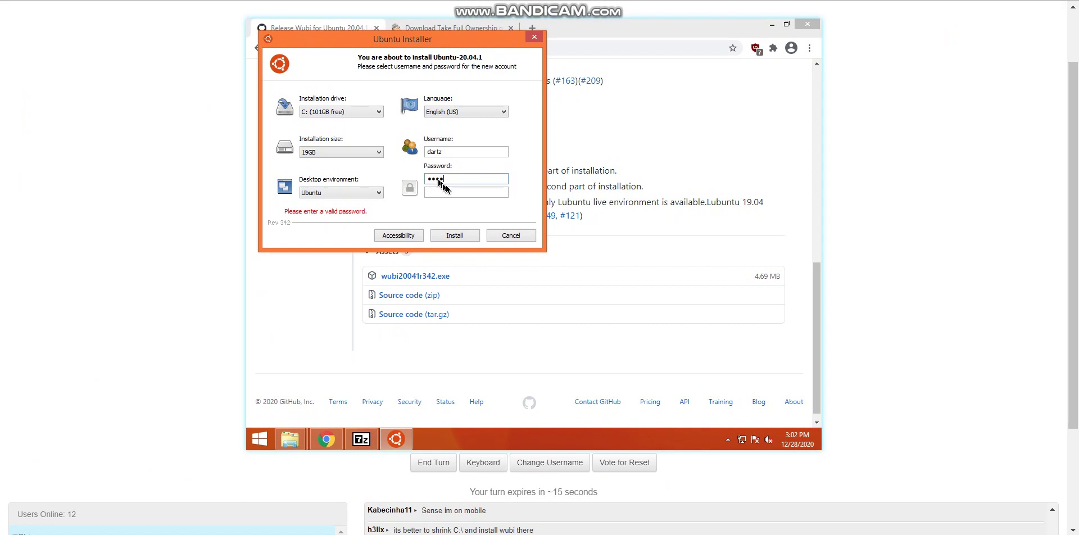
Confirm the installer password, choose English (GB) as language, and start installing Ubuntu 20.04.1
{"action": "left_click", "coordinate": [459, 192]}
{"action": "left_click", "coordinate": [443, 112]}
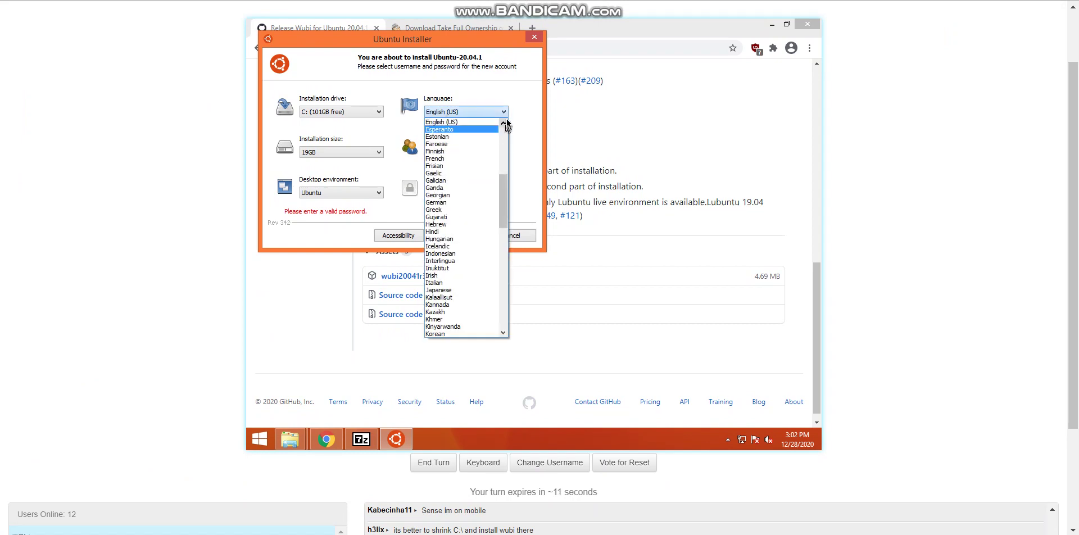
{"action": "left_click", "coordinate": [503, 122]}
{"action": "left_click", "coordinate": [465, 127]}
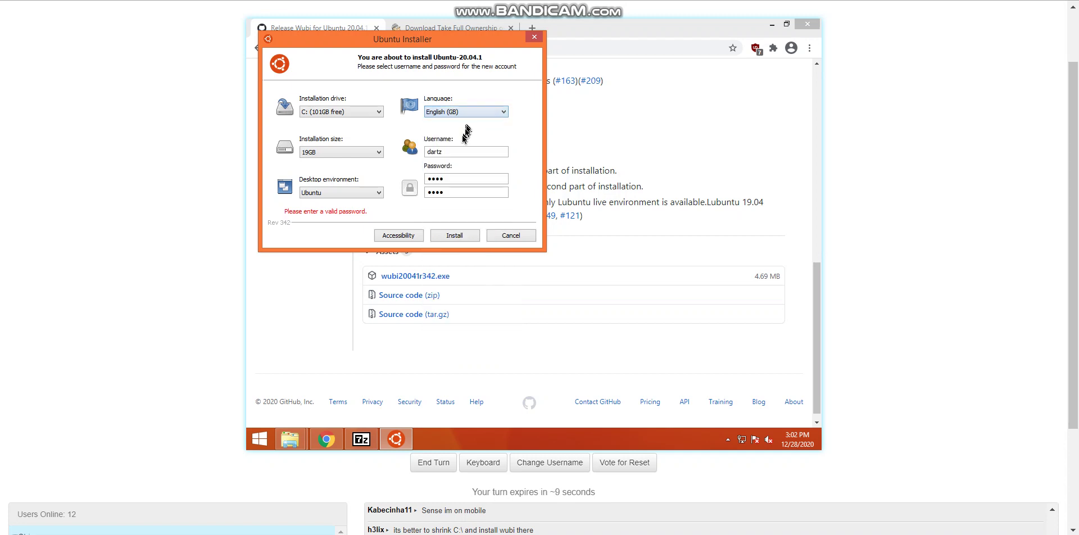
{"action": "left_click", "coordinate": [455, 234]}
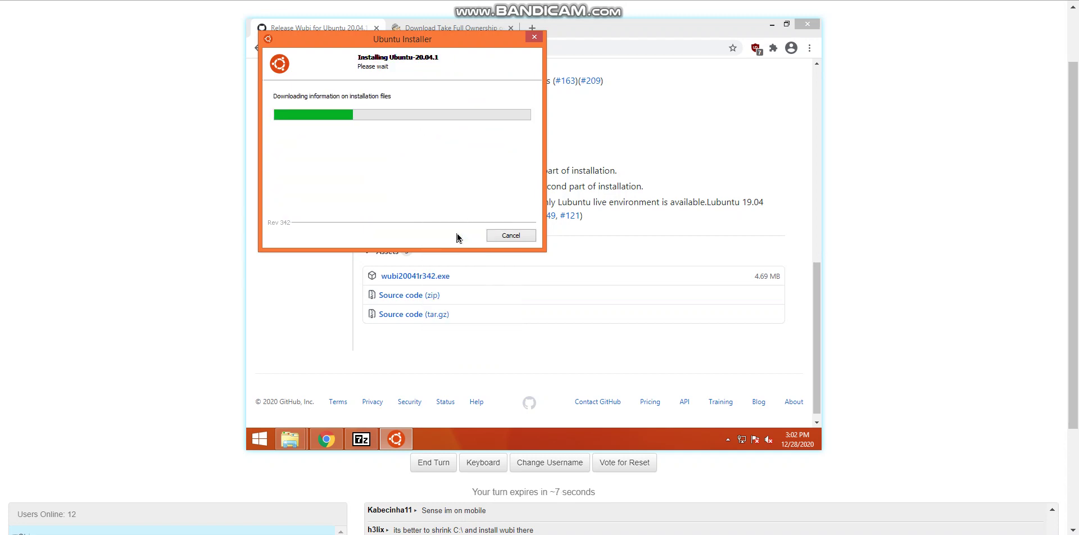
{"action": "scroll", "coordinate": [157, 250], "scroll_direction": "down", "scroll_amount": 3}
{"action": "left_click", "coordinate": [436, 517]}
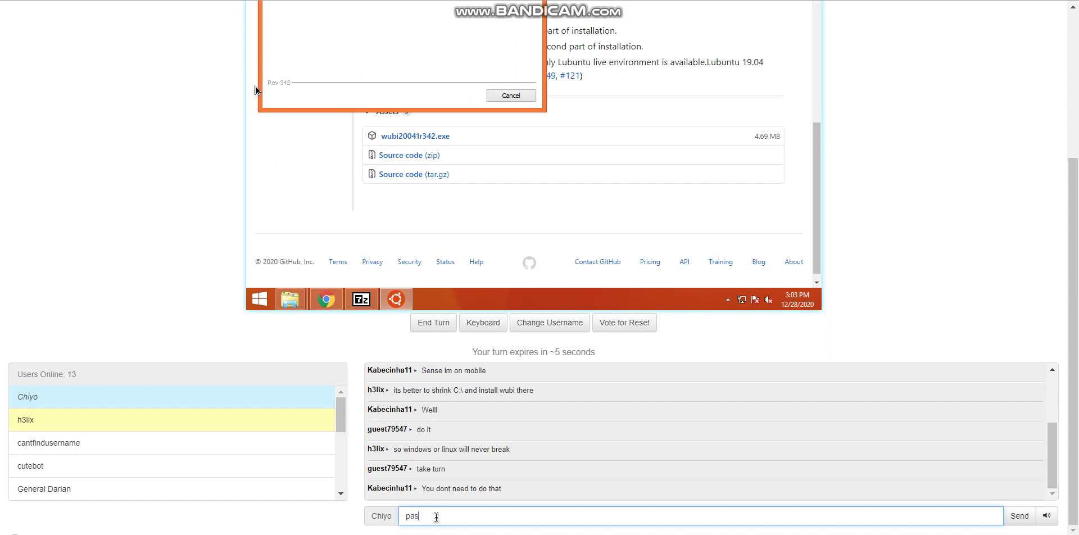
{"action": "key", "text": "Return"}
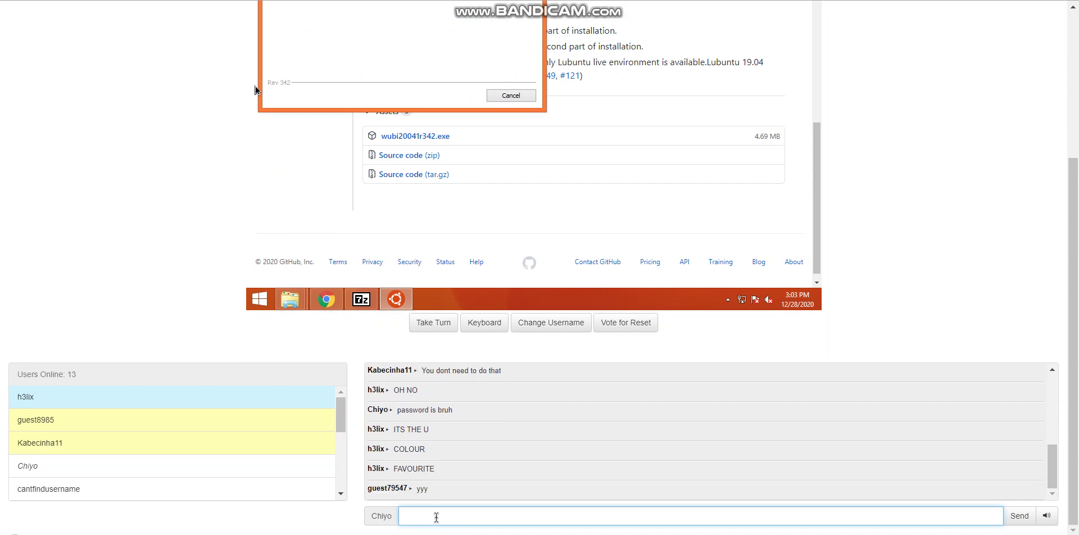
{"action": "key", "text": "Return"}
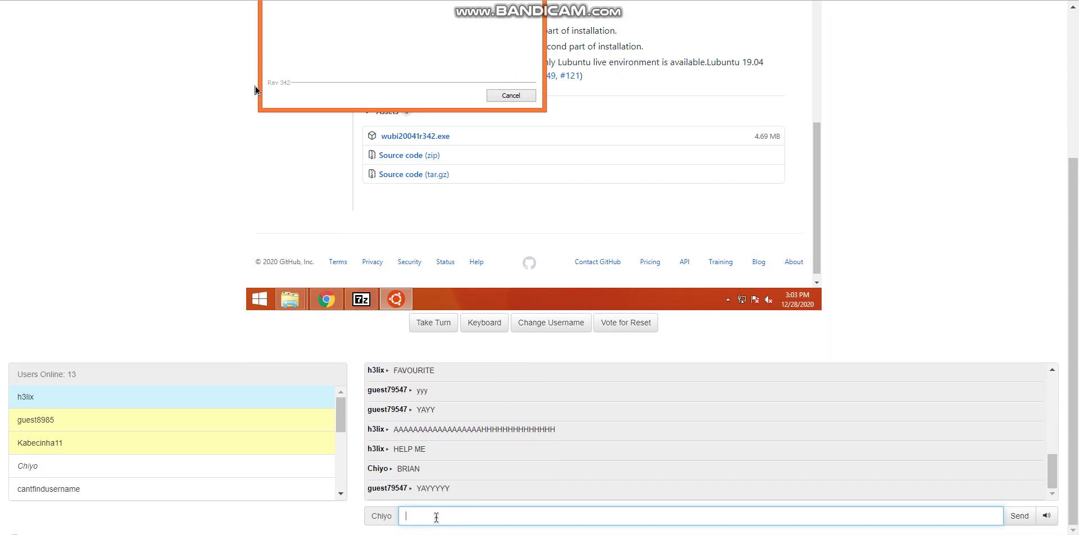
{"action": "key", "text": "Return"}
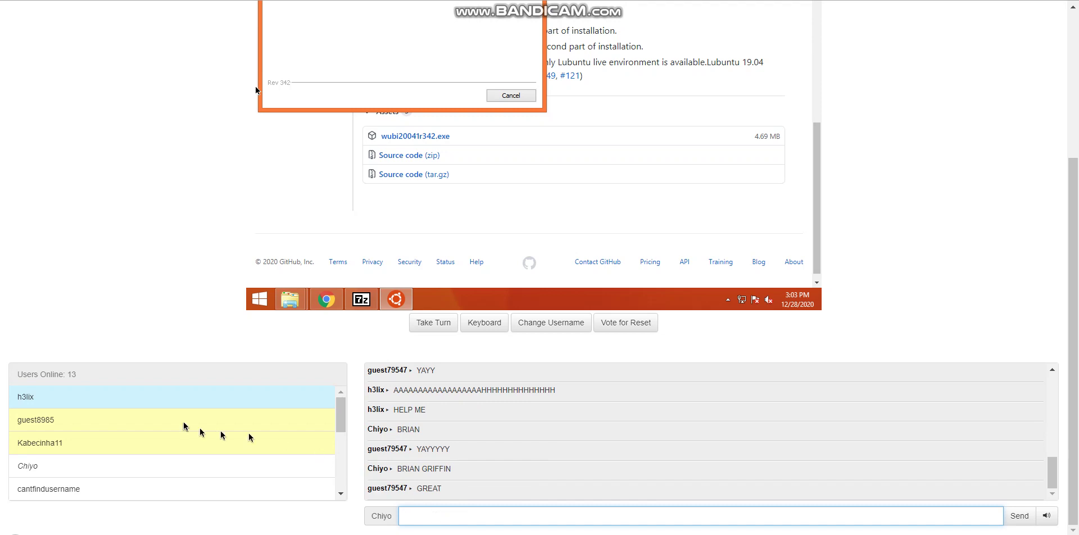
Scroll the page and dismiss a stray browser context menu
{"action": "scroll", "coordinate": [184, 426], "scroll_direction": "up", "scroll_amount": 1}
{"action": "scroll", "coordinate": [184, 426], "scroll_direction": "up", "scroll_amount": 3}
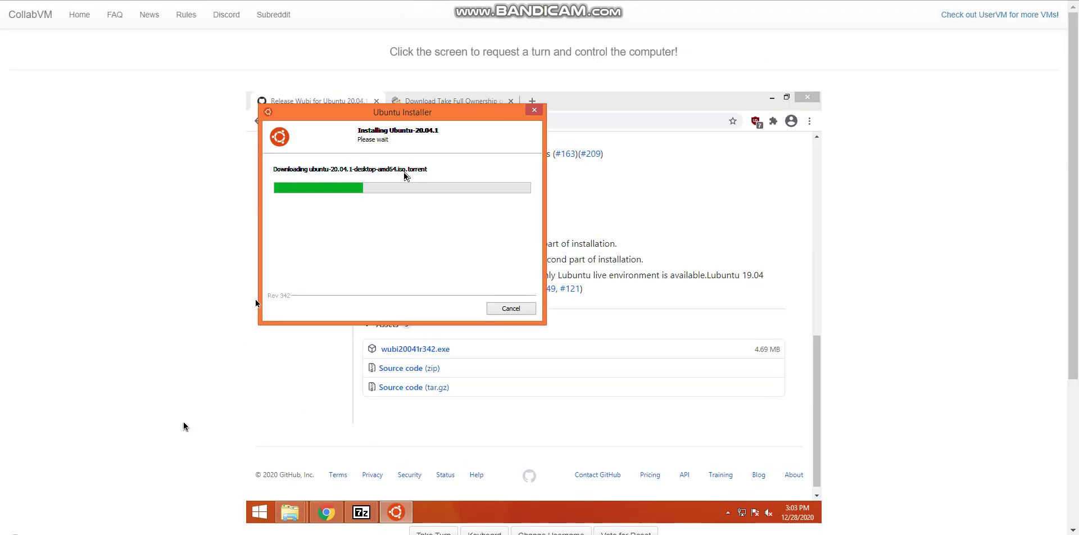
{"action": "right_click", "coordinate": [184, 426]}
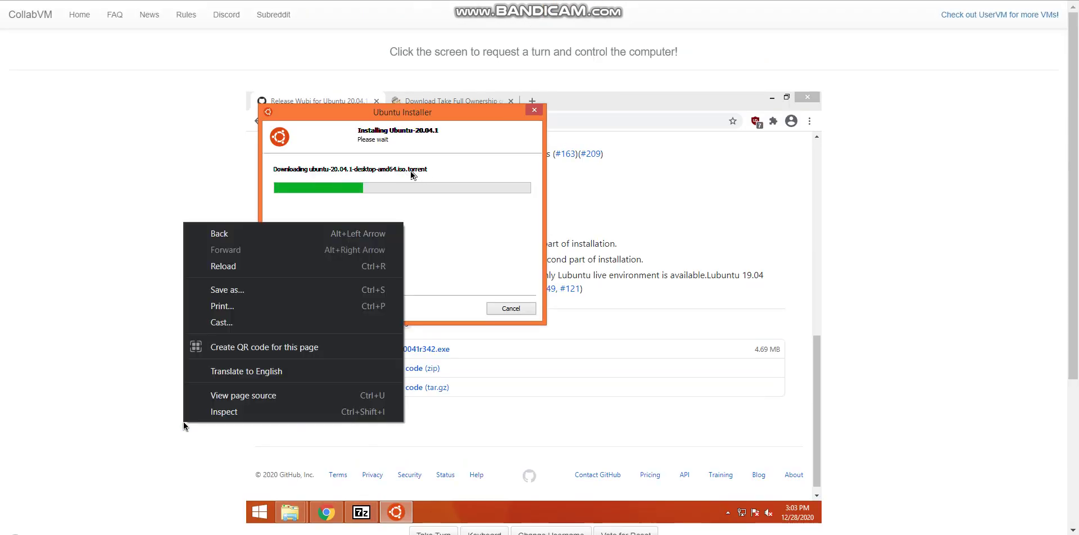
{"action": "left_click", "coordinate": [129, 426]}
{"action": "scroll", "coordinate": [129, 426], "scroll_direction": "down", "scroll_amount": 4}
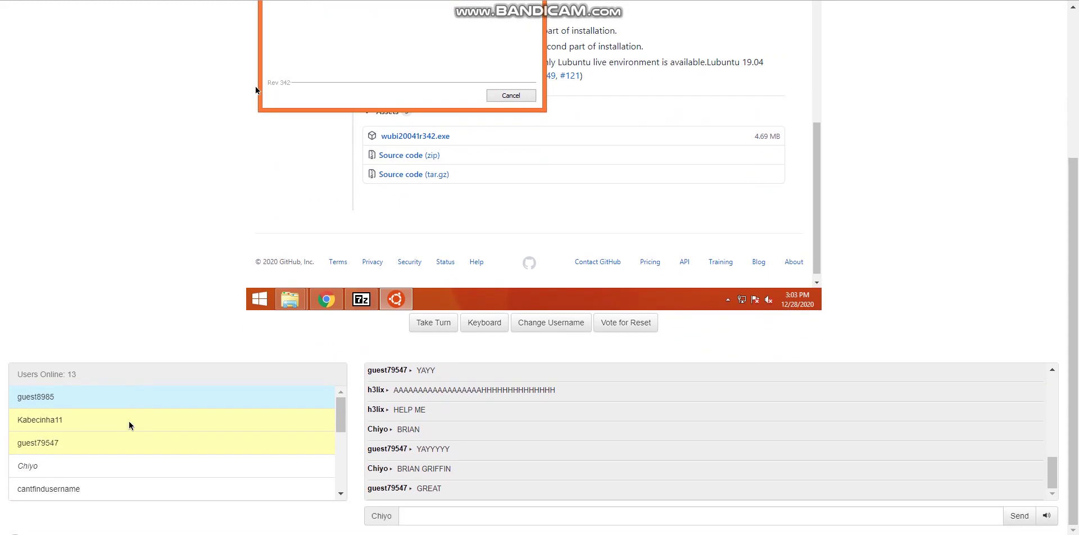
{"action": "scroll", "coordinate": [130, 426], "scroll_direction": "up", "scroll_amount": 4}
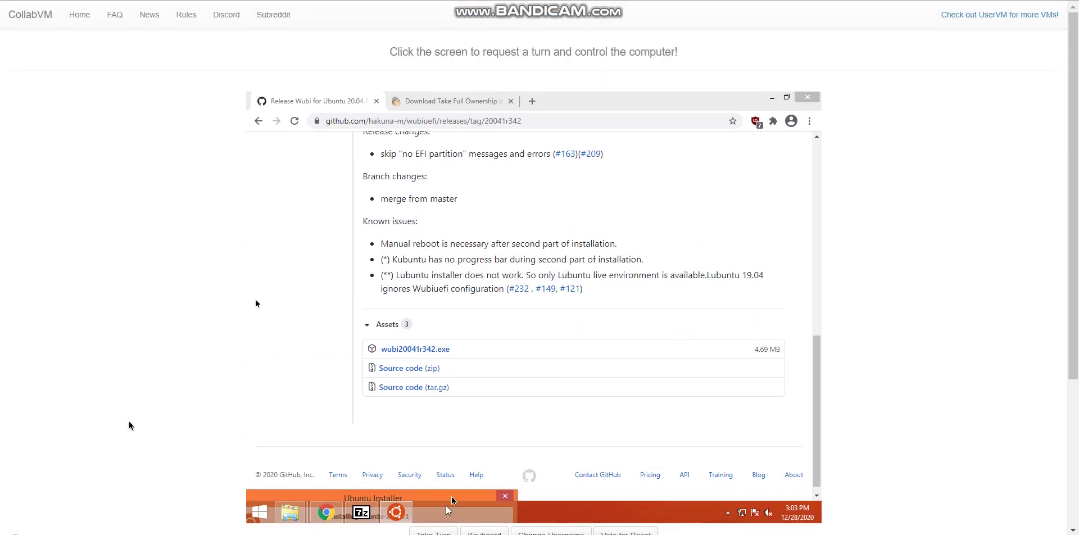
{"action": "scroll", "coordinate": [129, 426], "scroll_direction": "down", "scroll_amount": 1}
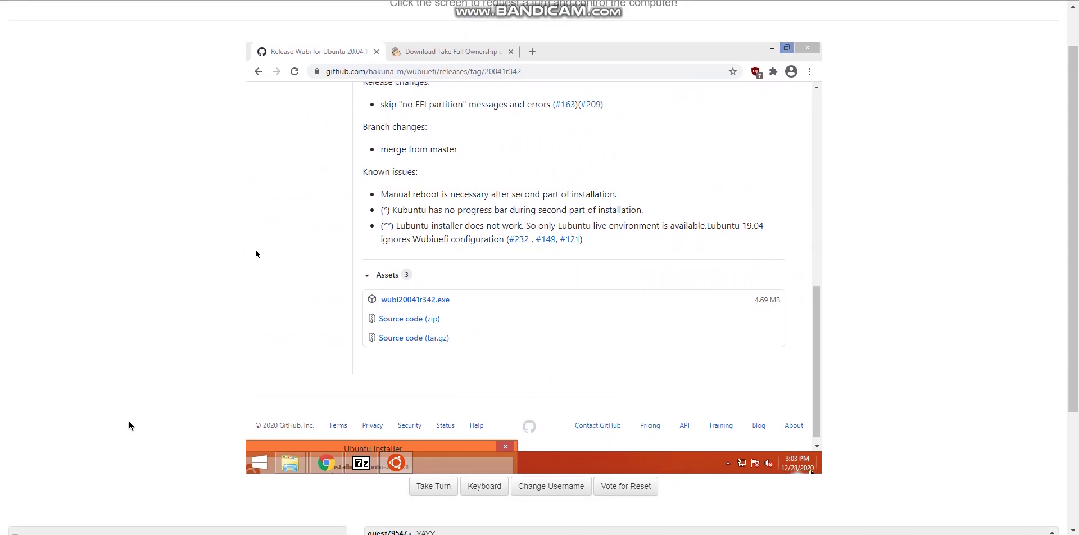
Post a corrected chat message telling everyone the installer password, with the password in quotes
{"action": "scroll", "coordinate": [130, 425], "scroll_direction": "down", "scroll_amount": 3}
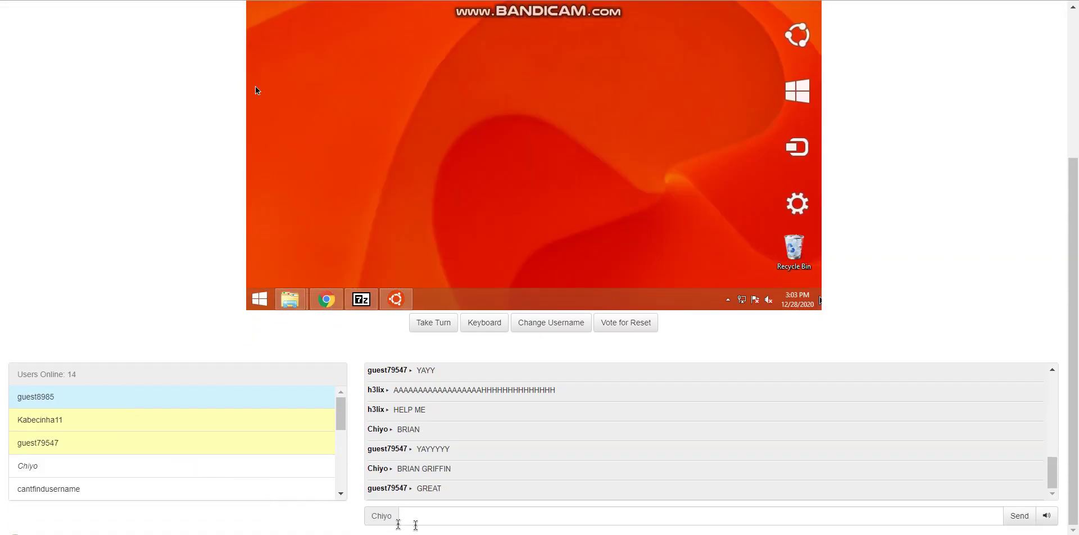
{"action": "left_click", "coordinate": [443, 519]}
{"action": "type", "text": "pas"}
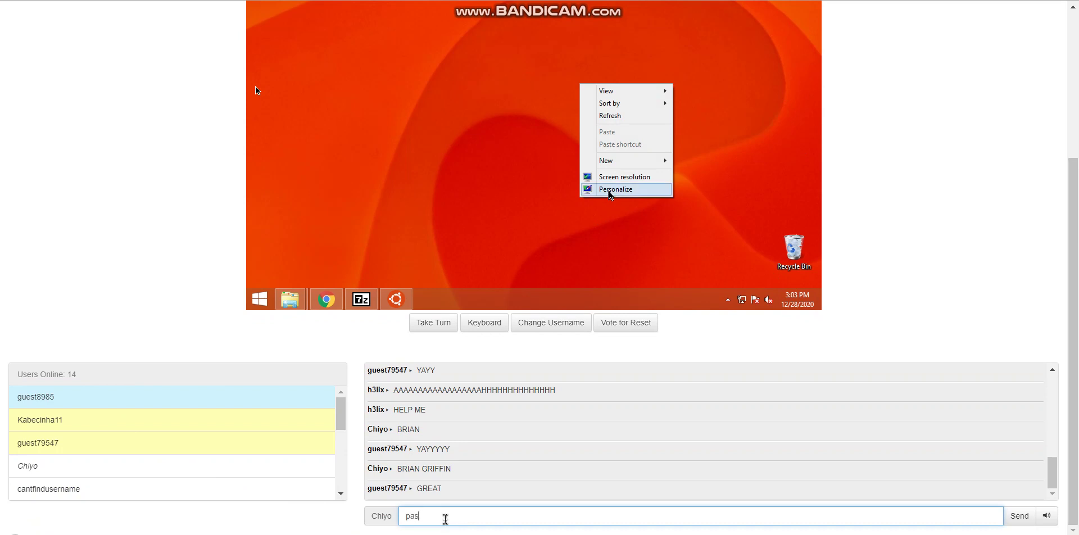
{"action": "type", "text": "sword is n"}
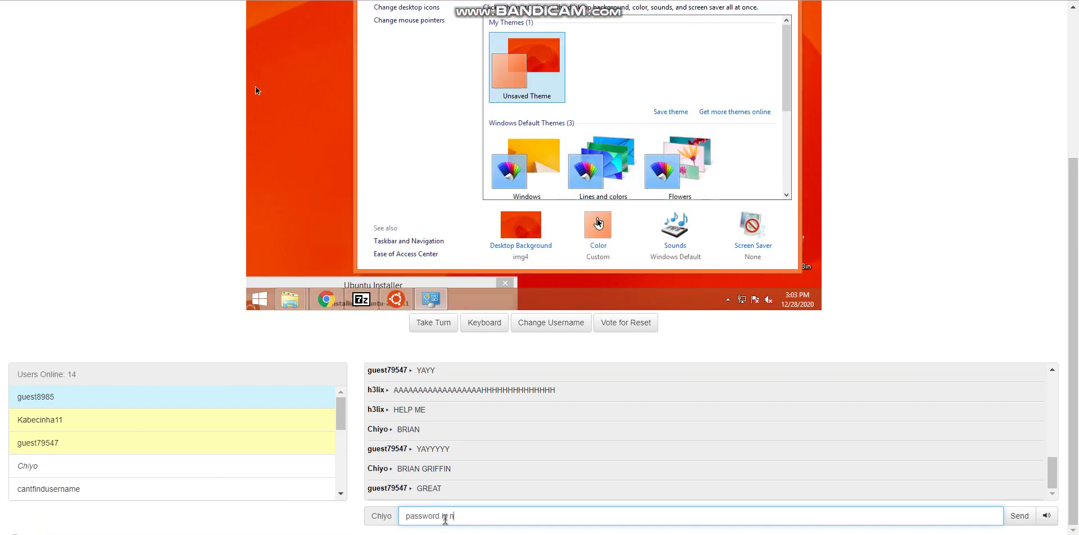
{"action": "key", "text": "BackSpace"}
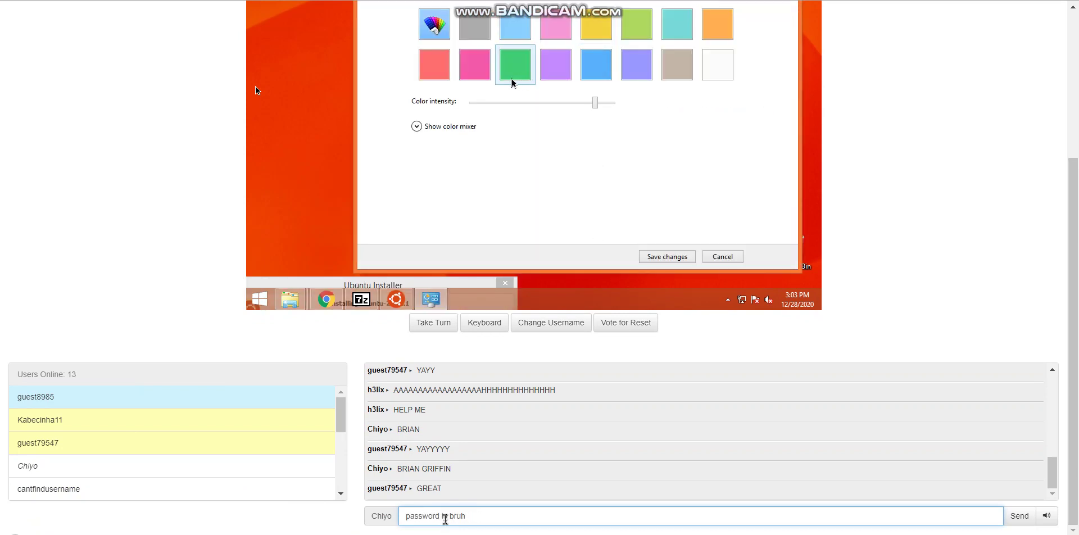
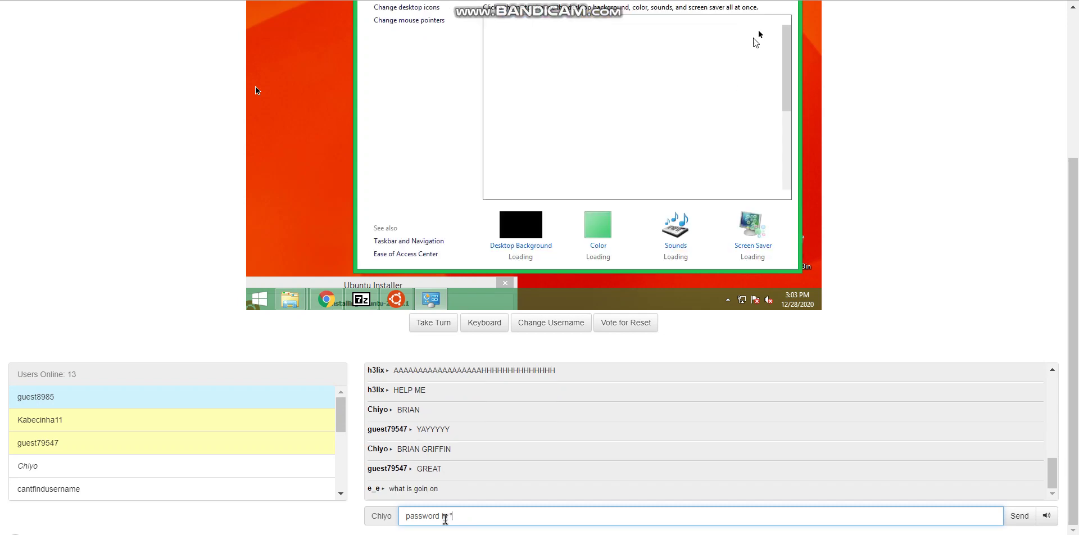
{"action": "key", "text": "Return"}
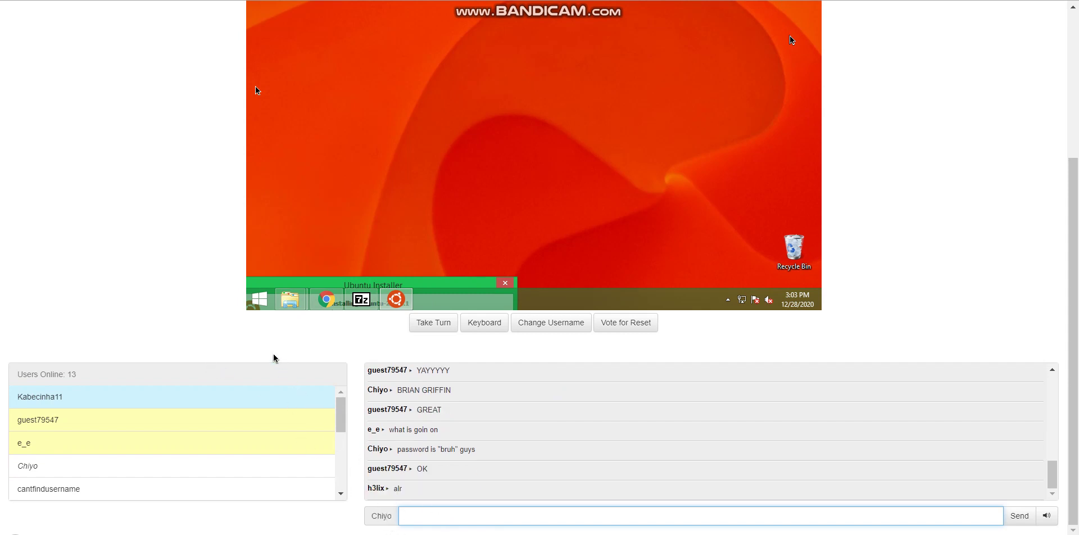
{"action": "scroll", "coordinate": [273, 356], "scroll_direction": "up", "scroll_amount": 2}
Post the sign-off 'that has been all for my swords and sandals lets play!!!!!!' in chat
{"action": "scroll", "coordinate": [247, 356], "scroll_direction": "down", "scroll_amount": 2}
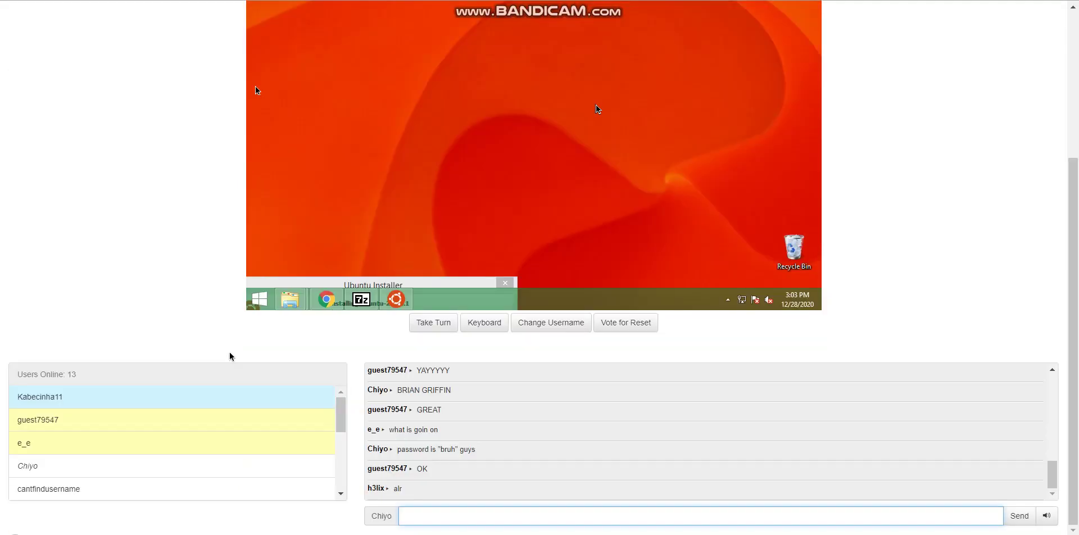
{"action": "type", "text": "t has "}
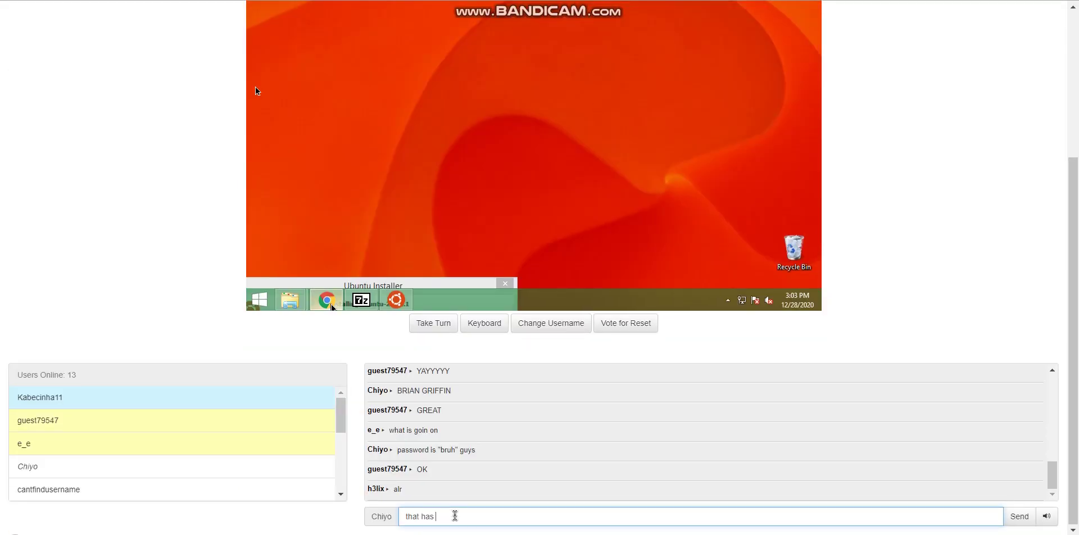
{"action": "type", "text": "been all for my "}
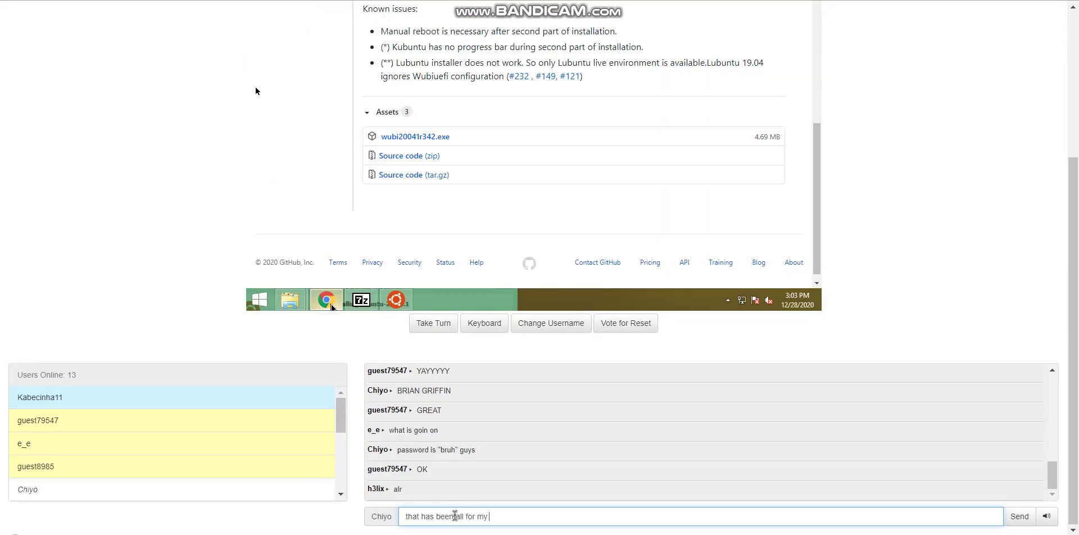
{"action": "type", "text": "swords and san"}
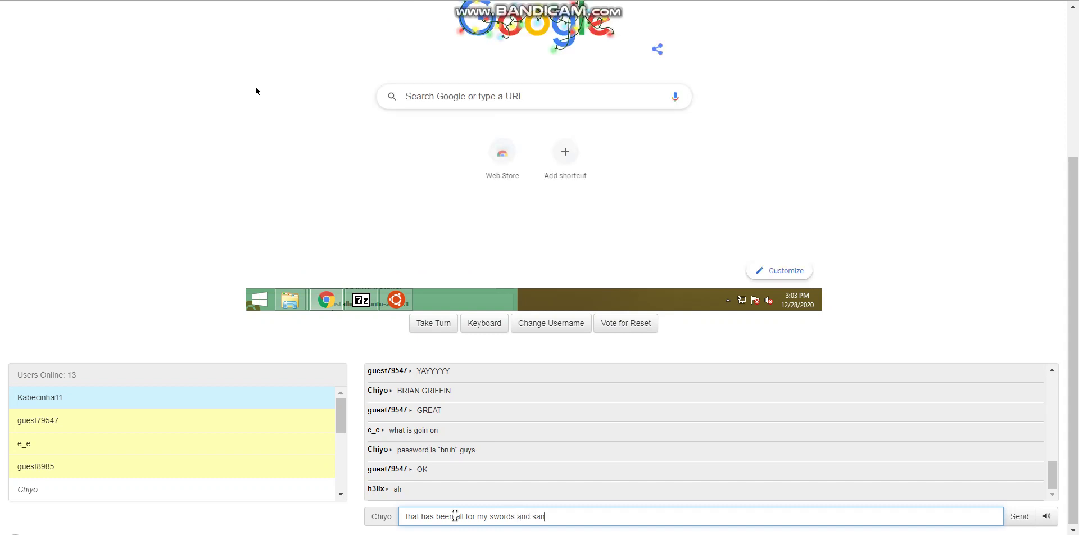
{"action": "type", "text": "dals lets play"}
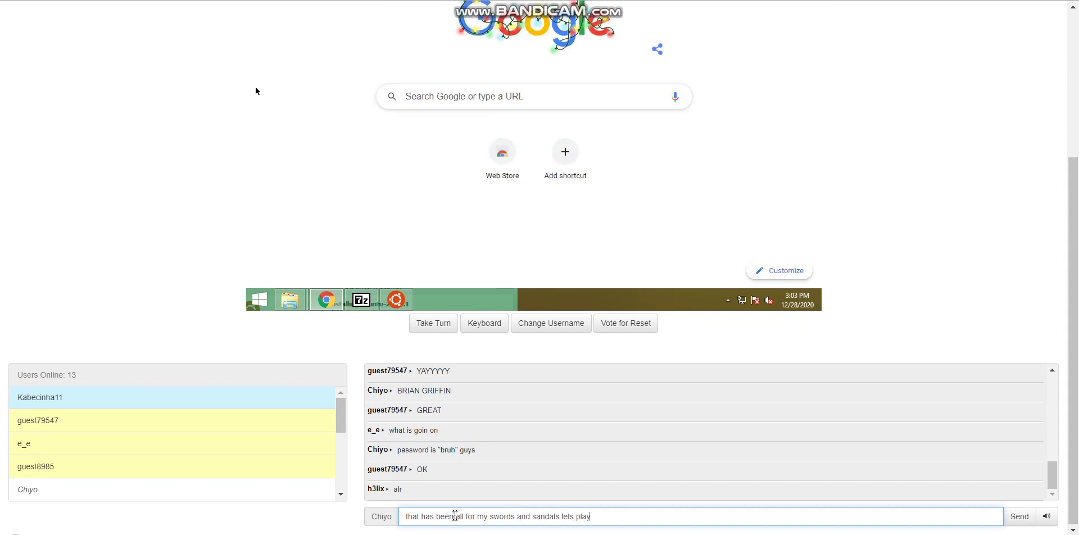
{"action": "type", "text": "!!!!!!"}
{"action": "key", "text": "Return"}
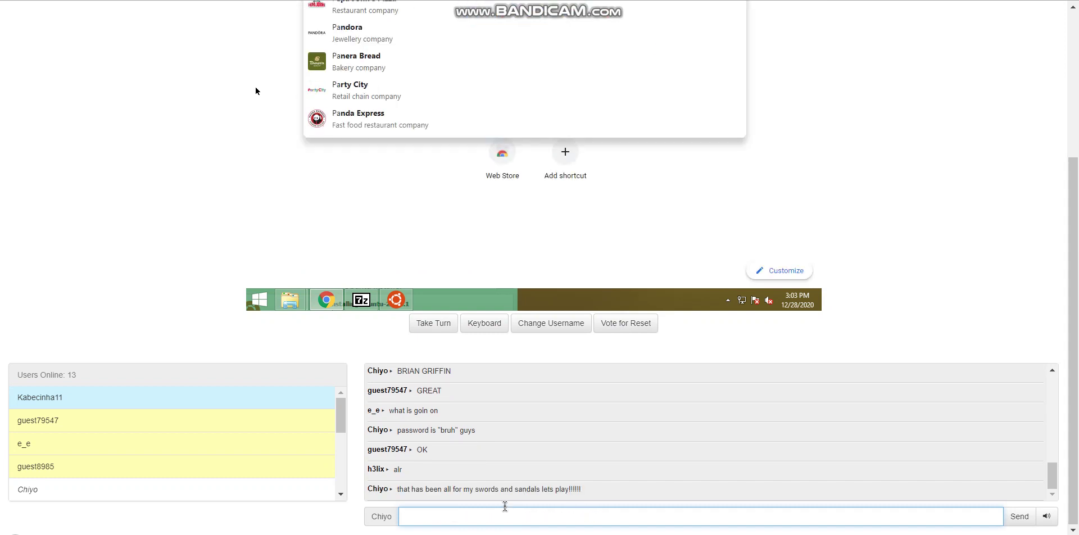